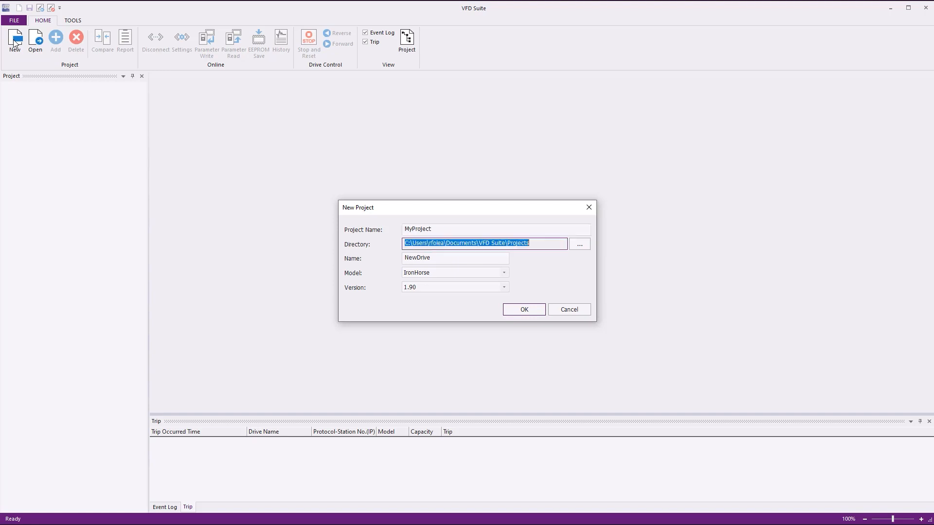
Name the drive MyDrive and create the MyProject project with the IronHorse model, version 1.90.
key(Tab)
key(Tab)
text(My)
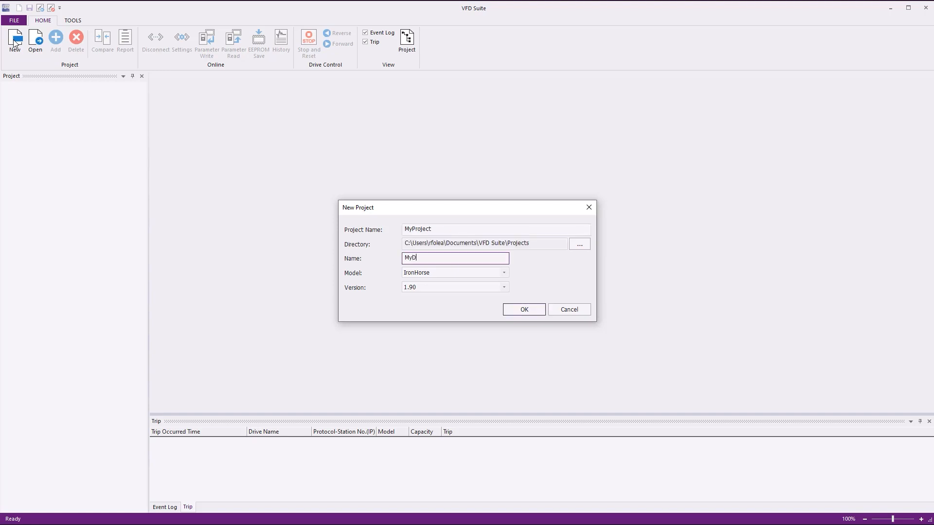
text(Drive)
key(Tab)
key(Tab)
key(Tab)
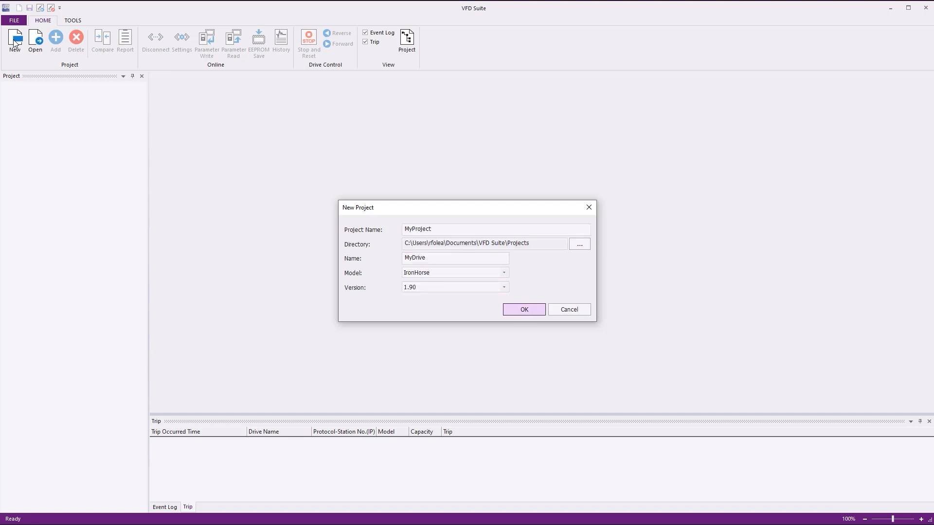
key(Return)
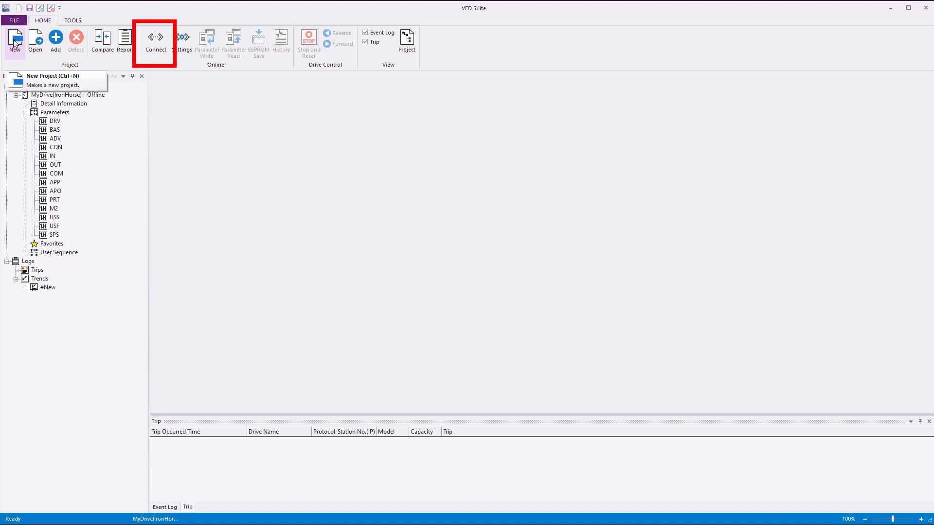
Open the Modbus-RTU port settings and look up the USB-to-serial adapter's port number under Ports (COM & LPT) in Device Manager.
click(183, 39)
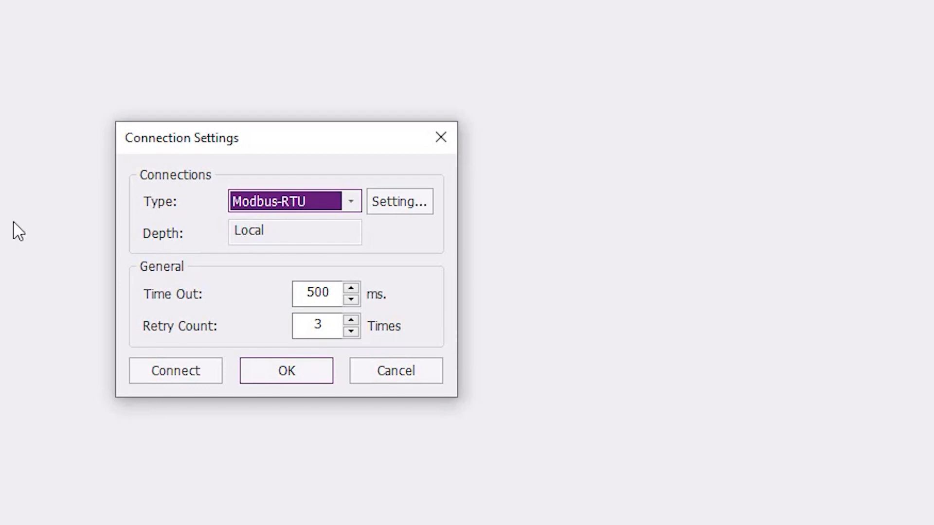
click(407, 205)
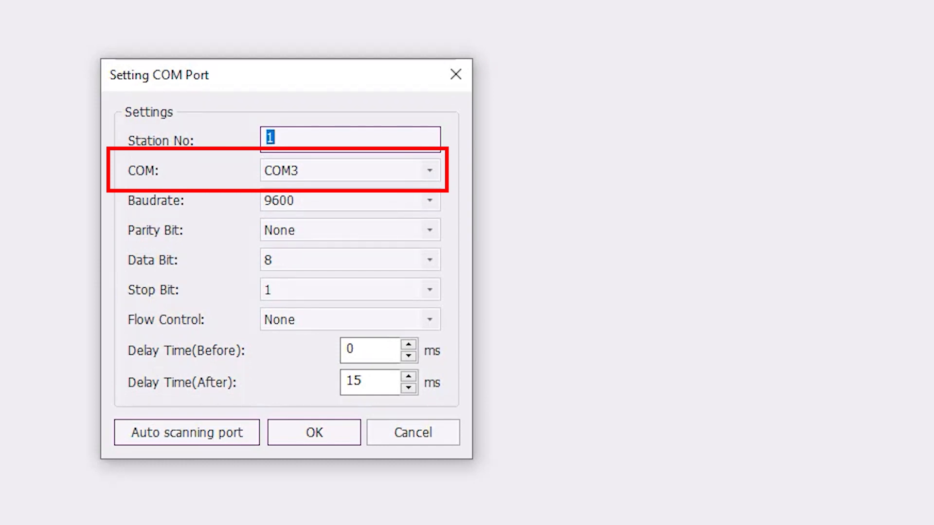
drag(932, 116, 904, 0)
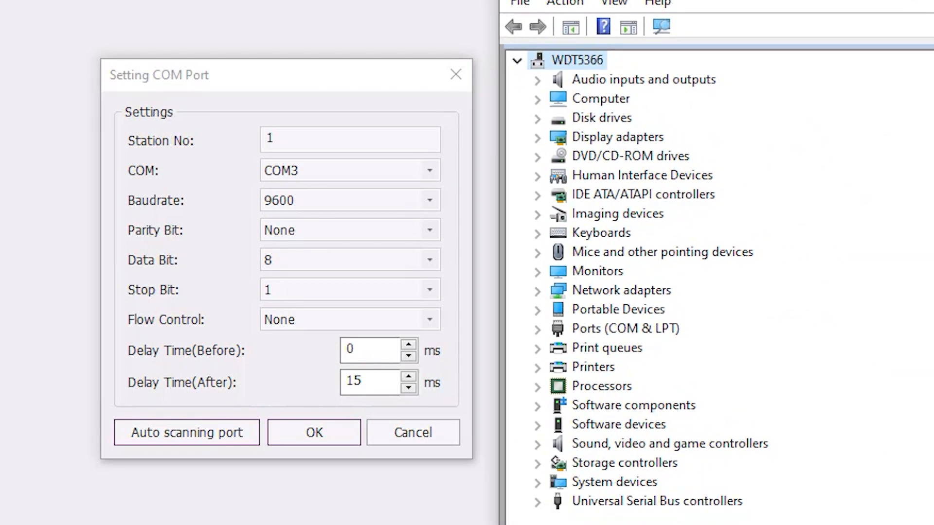
click(538, 329)
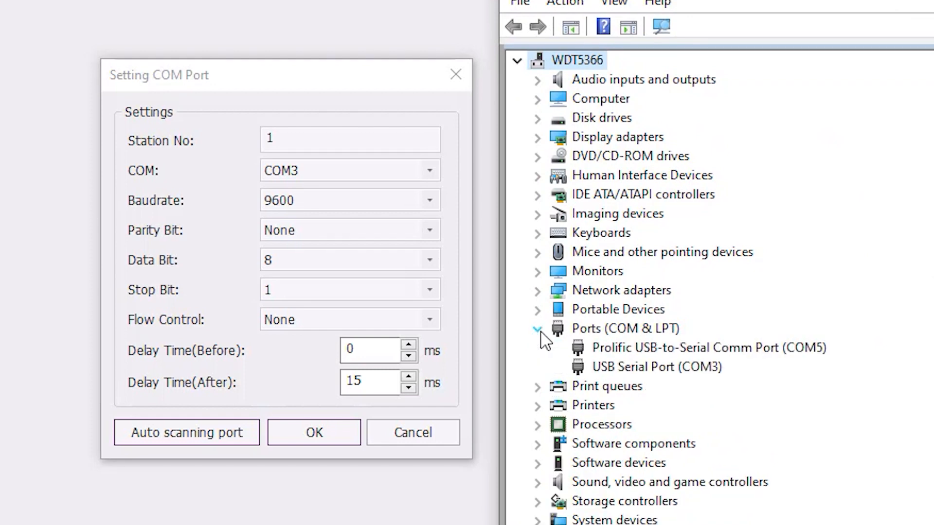
click(685, 352)
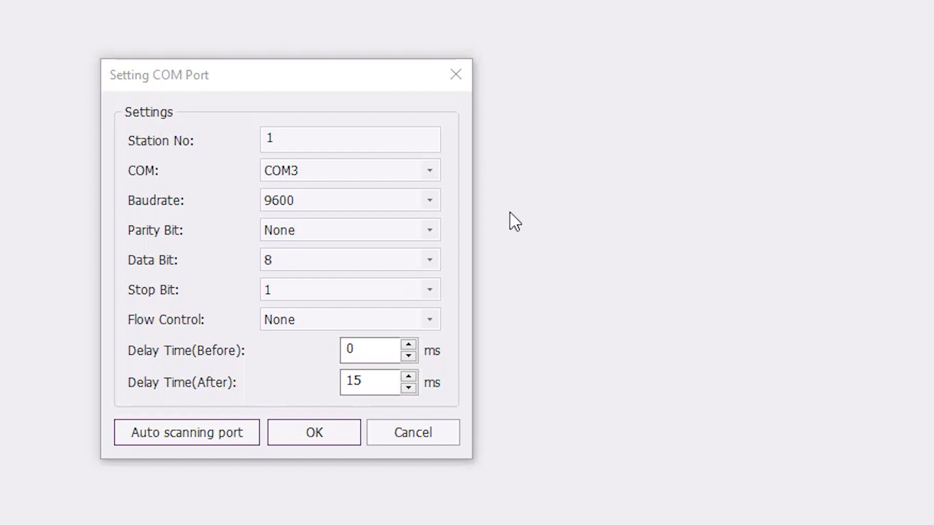
Set the Modbus-RTU serial port to COM5 and its baudrate to 19200.
click(430, 170)
click(402, 206)
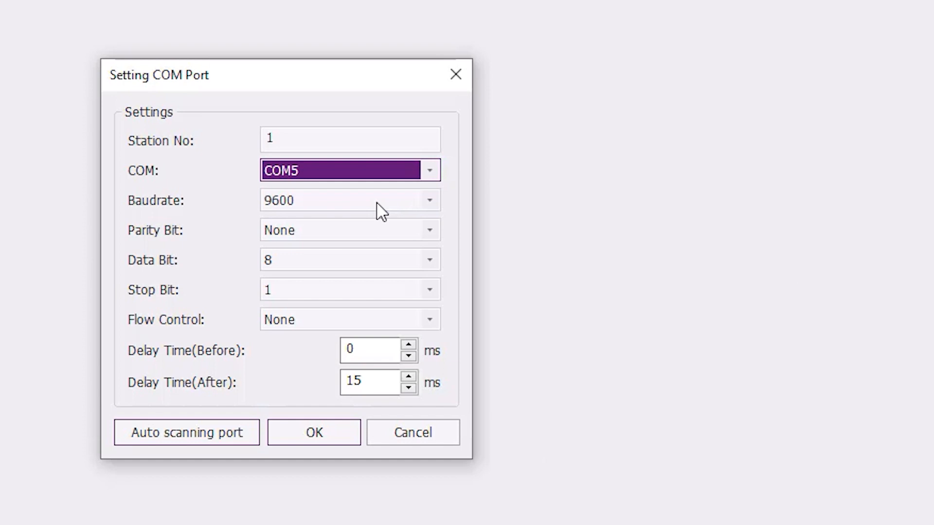
click(377, 203)
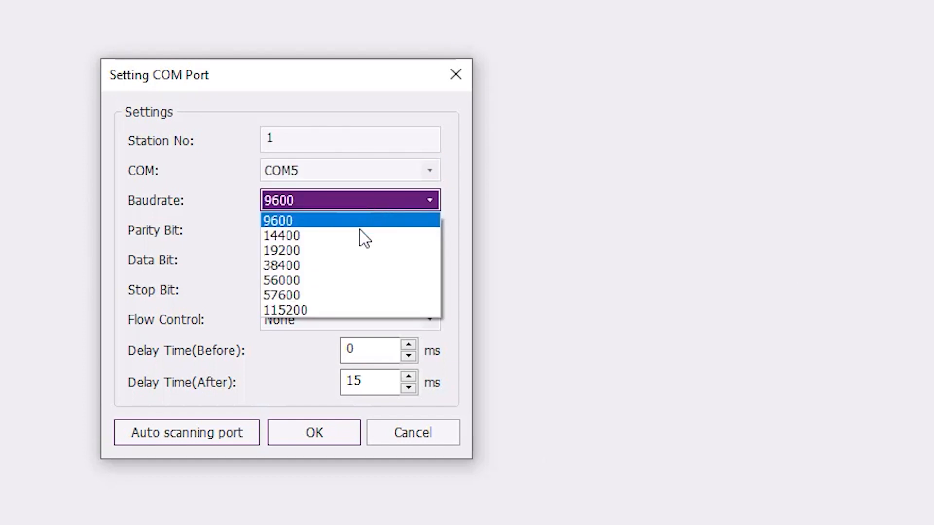
click(363, 248)
Choose parity None, 8 data bits, 1 stop bit and flow control None for the serial port.
click(357, 227)
click(356, 226)
click(389, 272)
click(389, 272)
click(384, 289)
click(384, 289)
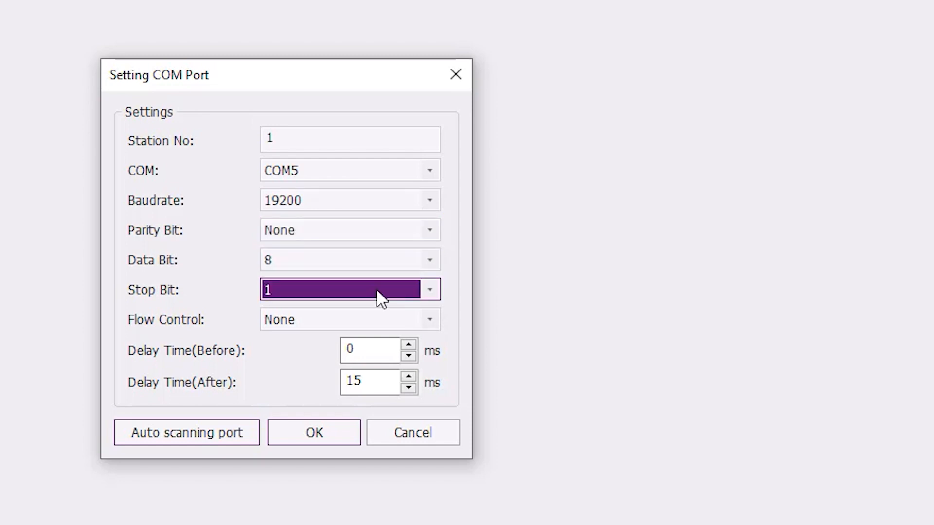
click(377, 319)
click(377, 319)
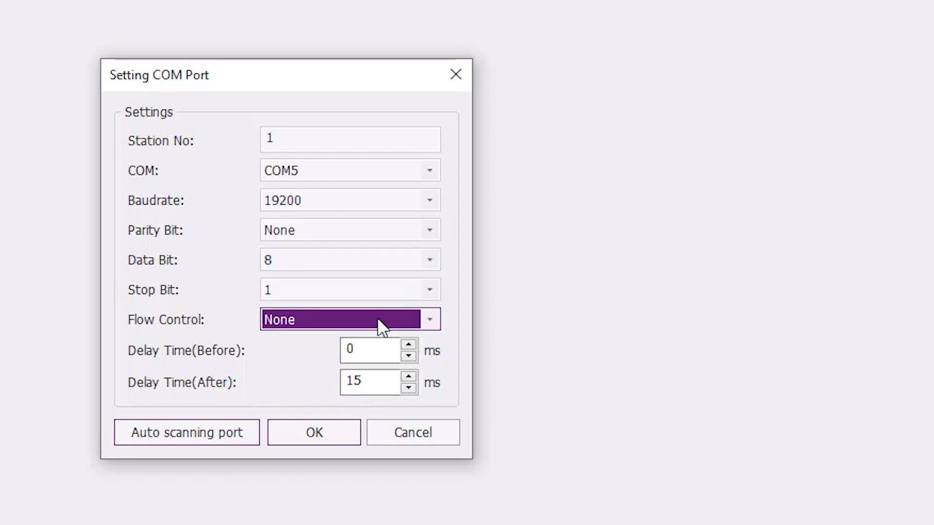
Accept the port and connection settings and connect to the drive.
click(334, 436)
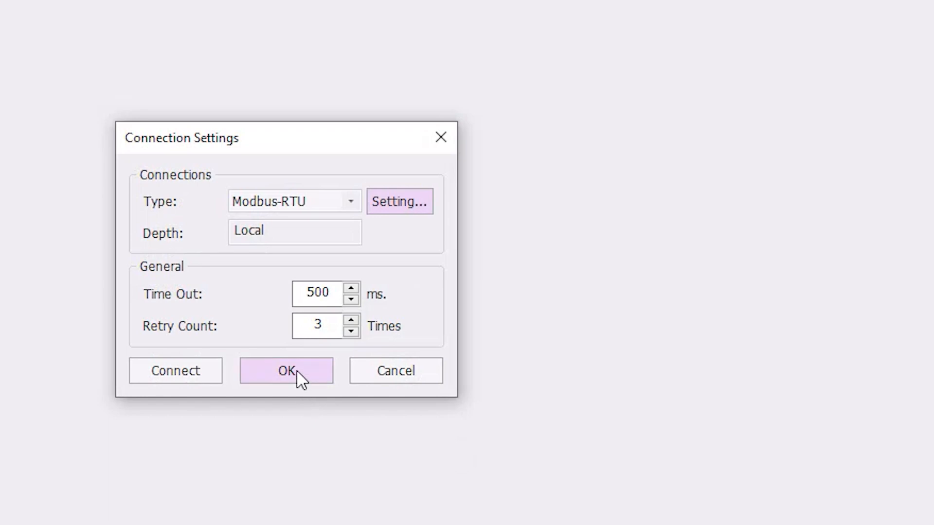
click(298, 377)
click(156, 43)
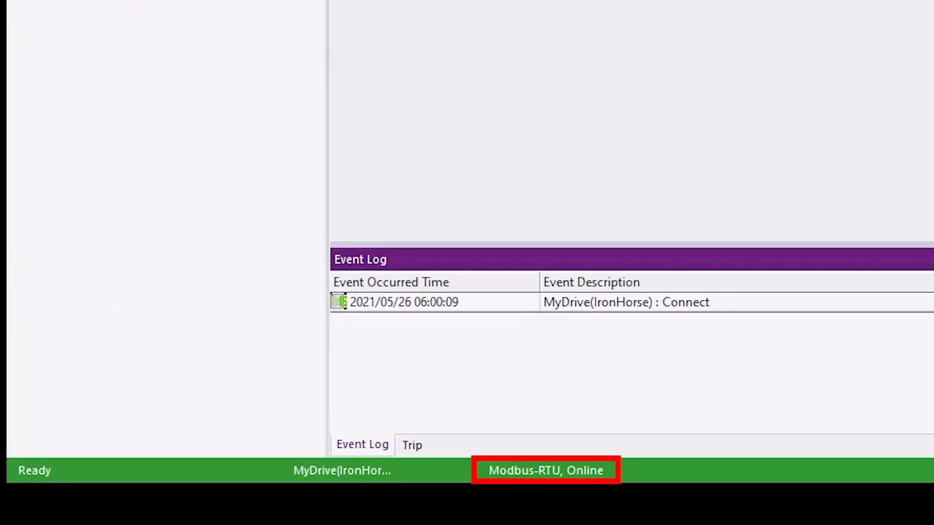
Rename the drive MyDrive in the project tree to ACN-21P0.
right_click(82, 173)
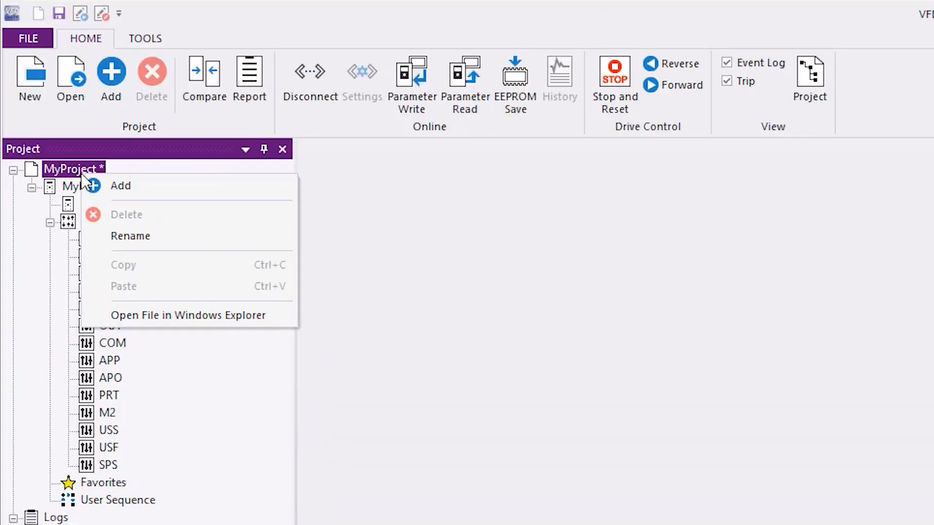
click(361, 245)
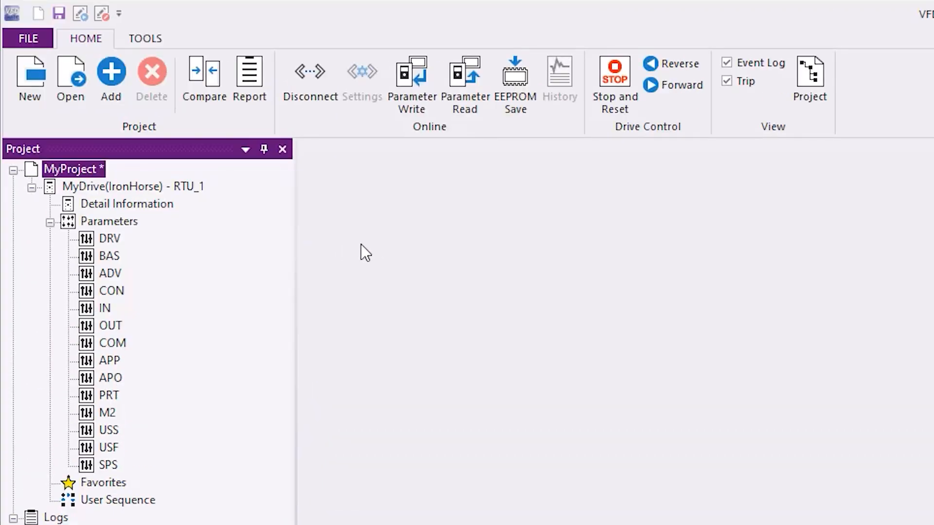
right_click(122, 187)
click(167, 248)
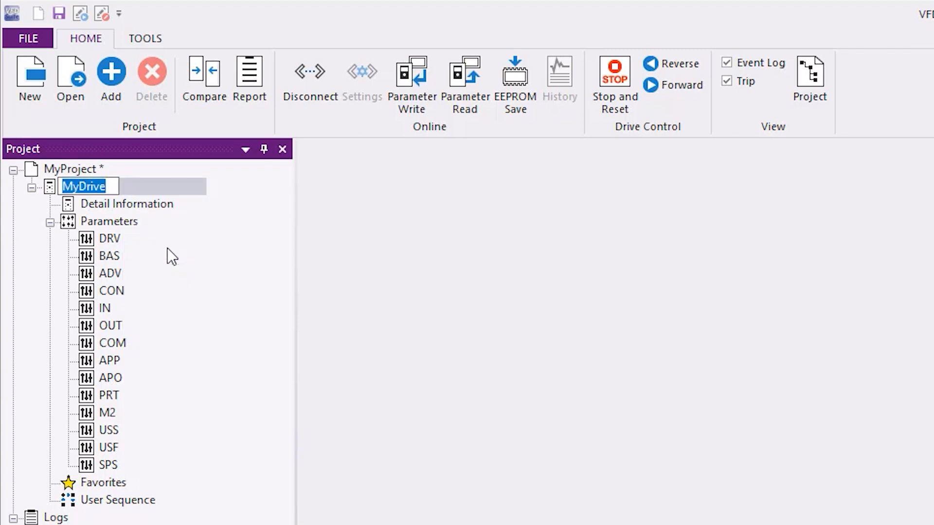
text(ACN)
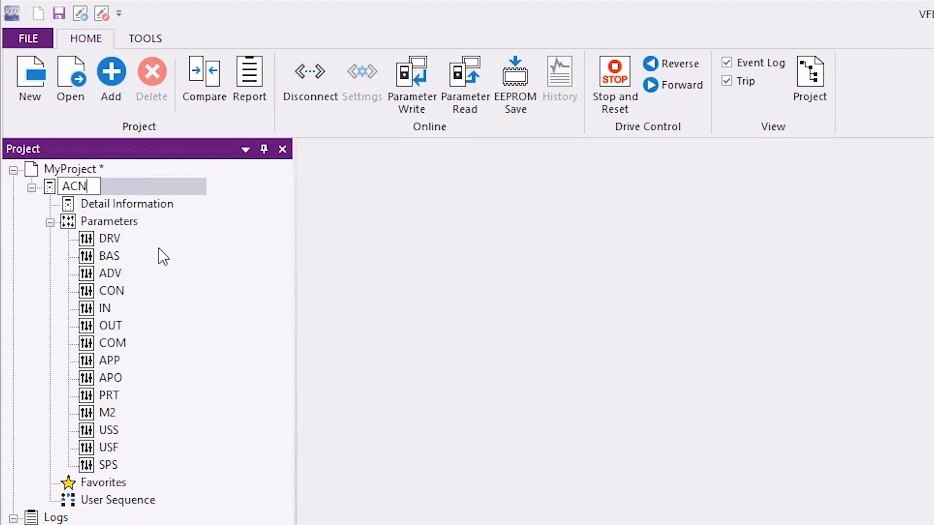
text(-21P0)
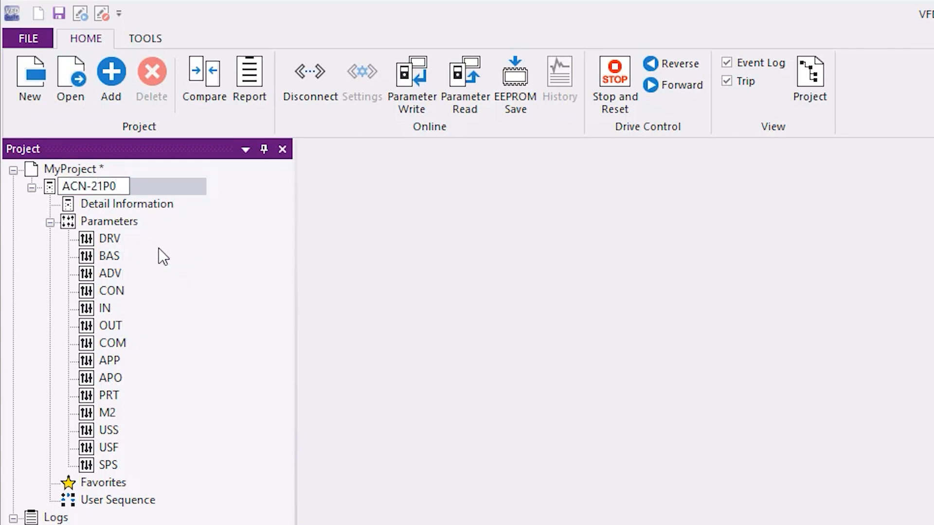
key(Return)
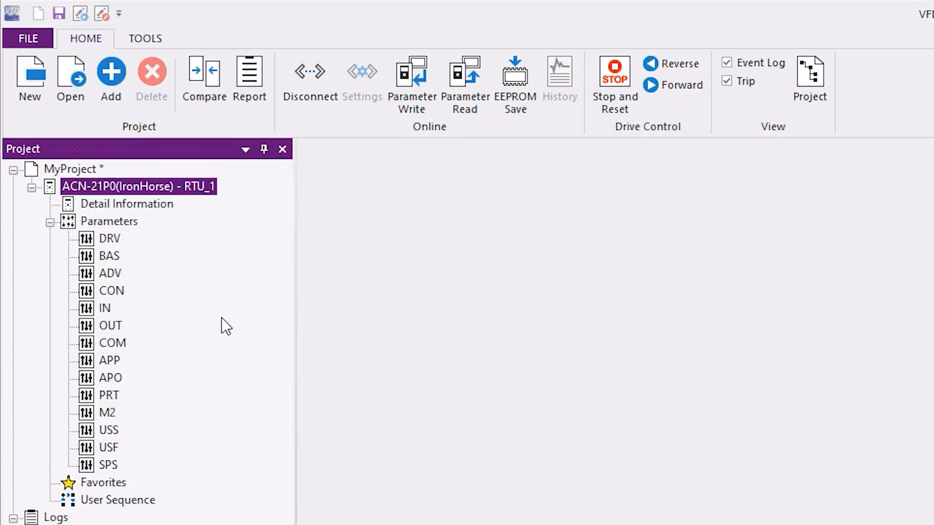
Open the drive's Detail Information and set the Output Frequency gauge's maximum to 60 Hz.
double_click(159, 210)
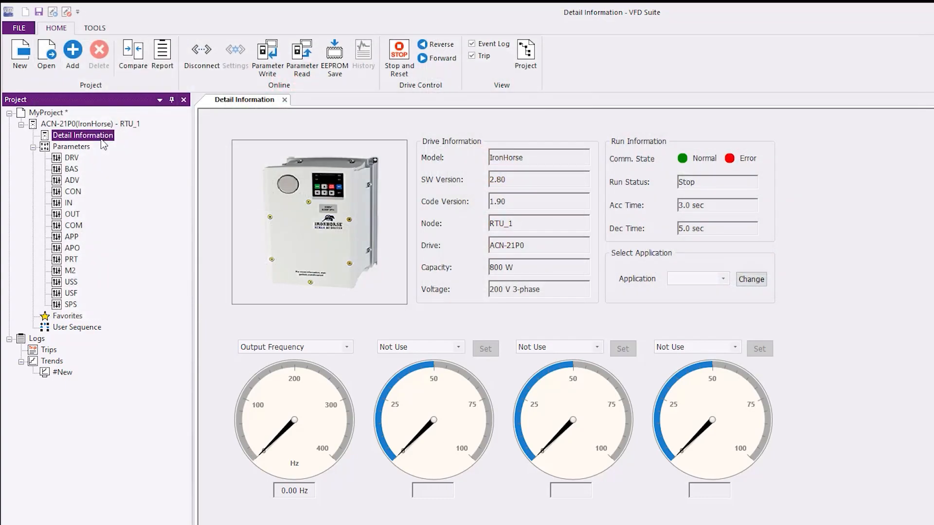
double_click(316, 404)
click(637, 330)
key(BackSpace)
key(BackSpace)
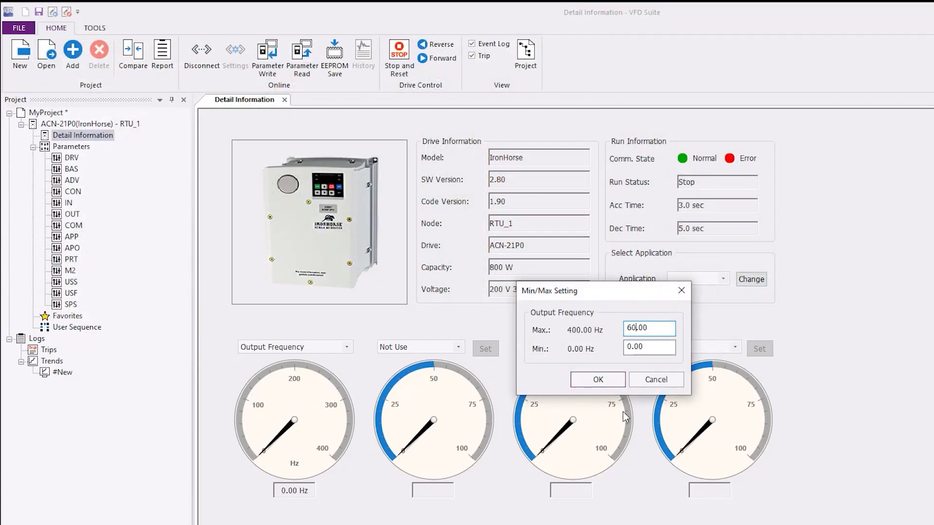
key(Return)
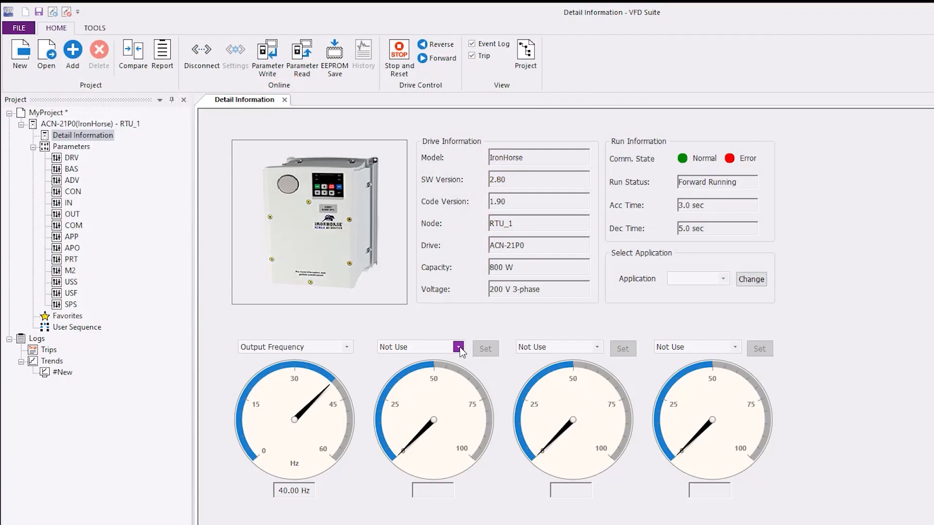
Assign DC Link Voltage to the second gauge and set its maximum to 500 V.
click(460, 350)
click(419, 413)
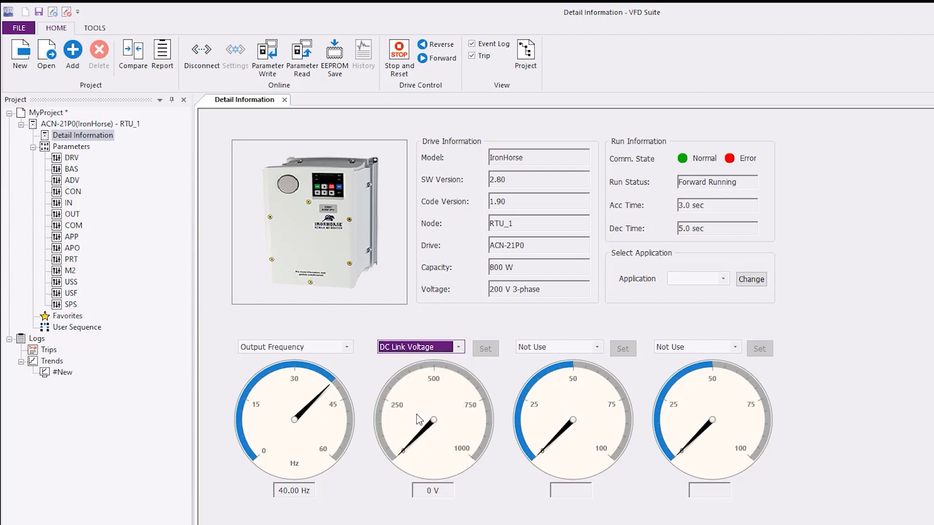
double_click(458, 404)
double_click(642, 329)
text(500)
click(598, 380)
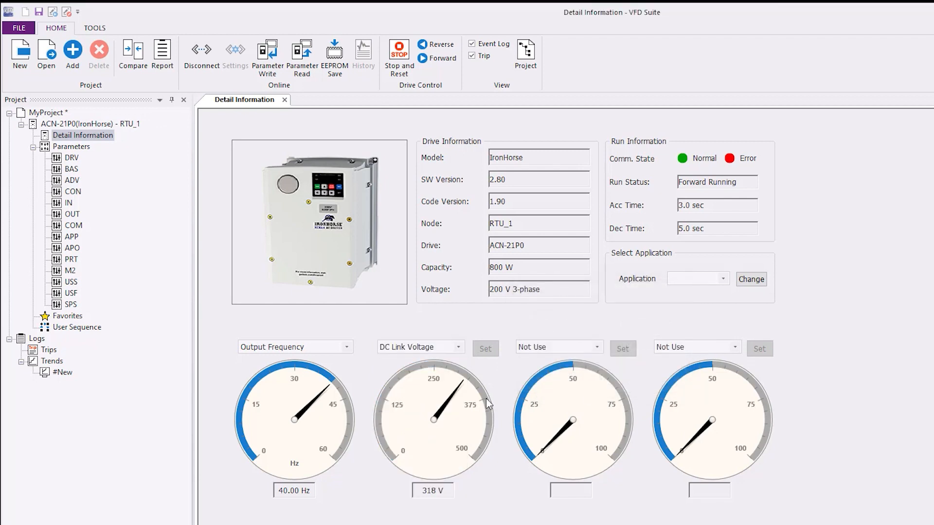
Assign Output Power to the third gauge and set its maximum to 800.
click(596, 347)
click(583, 422)
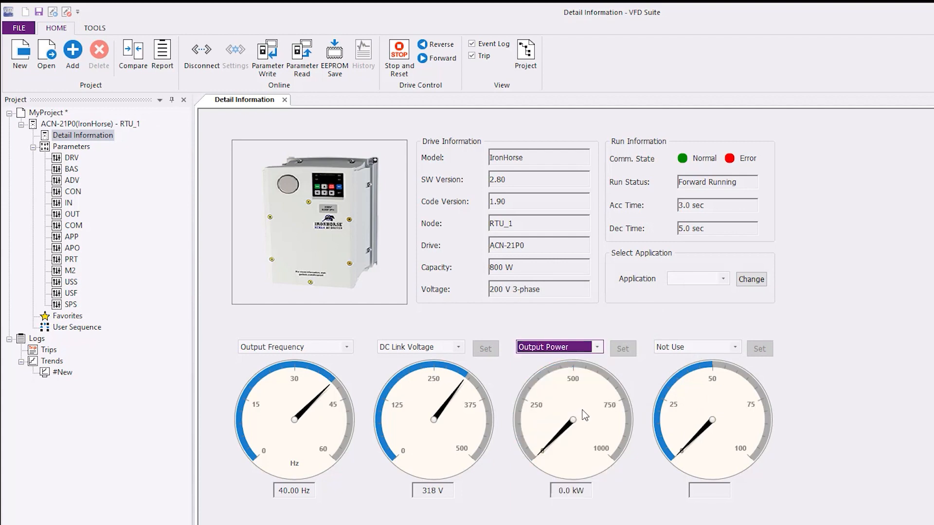
double_click(583, 411)
double_click(627, 328)
text(800)
click(599, 379)
Assign Output Current to the fourth gauge and set its maximum to 4.00 A.
click(725, 349)
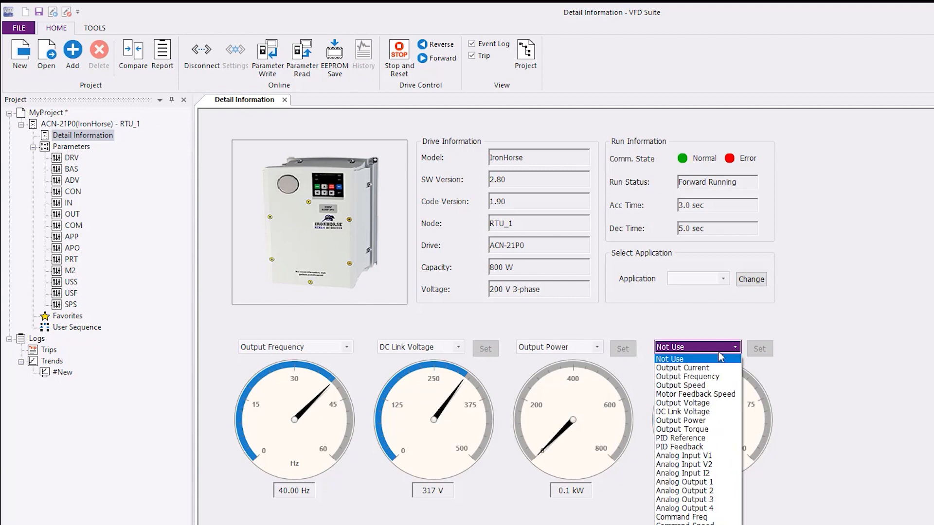
click(683, 368)
double_click(728, 390)
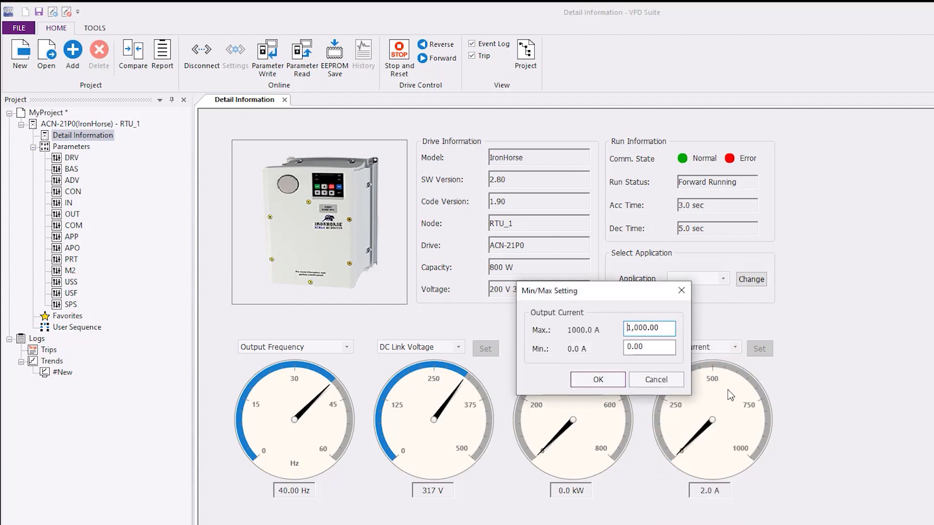
double_click(627, 329)
text(4.00)
click(598, 379)
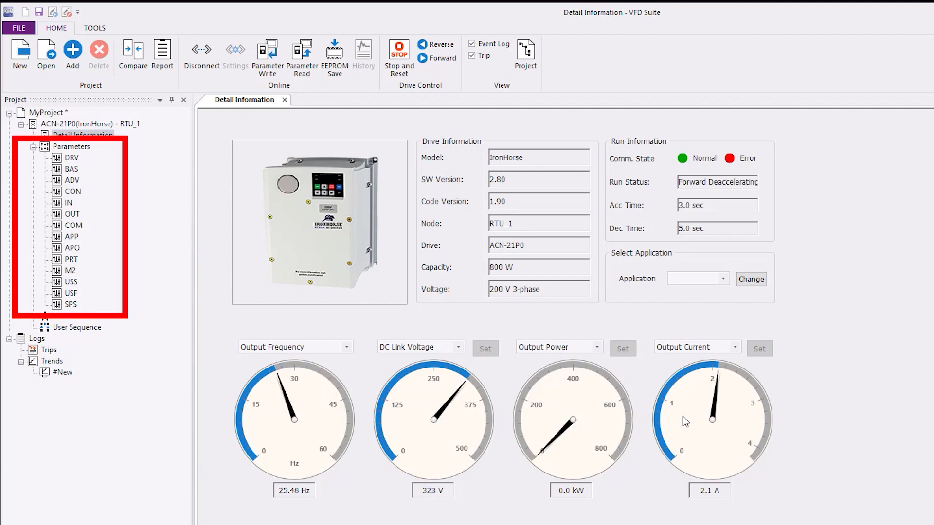
Look through the list of all drive parameters and view the SPS parameter group.
click(68, 147)
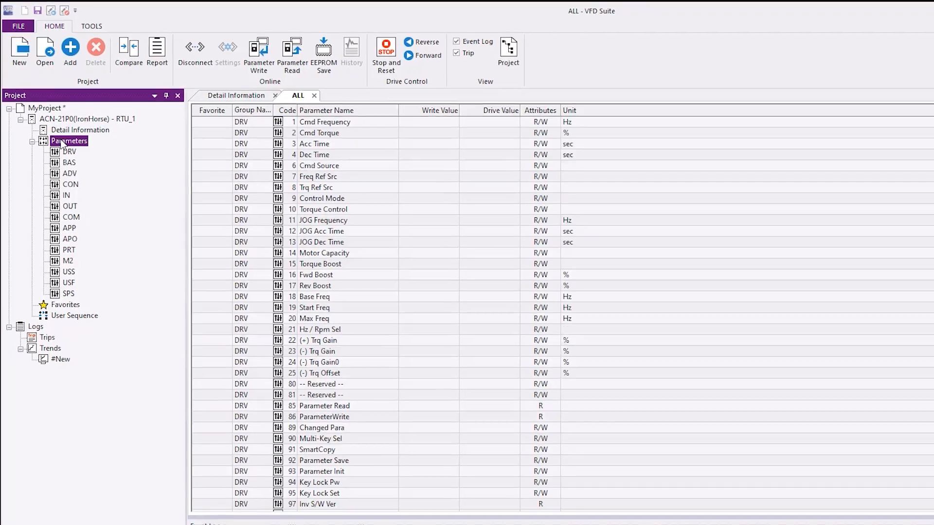
scroll(559, 301, down, 20)
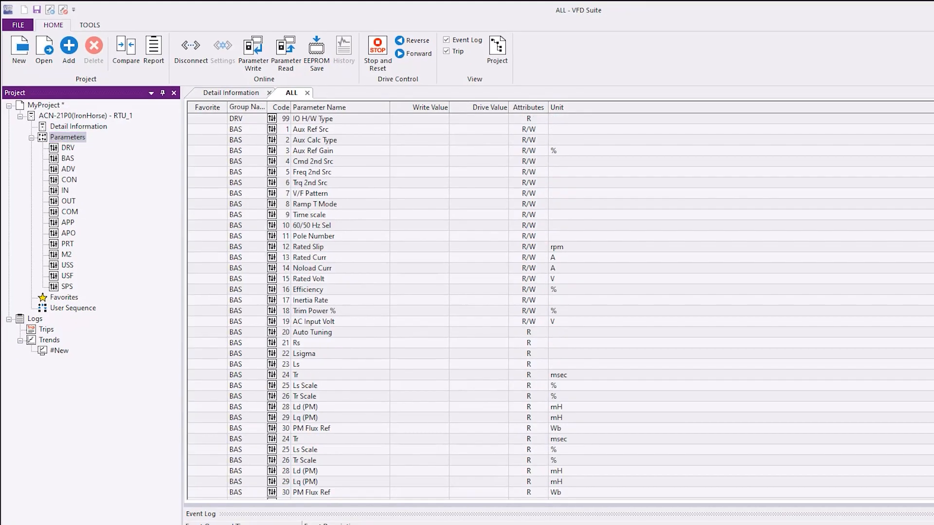
scroll(559, 302, up, 20)
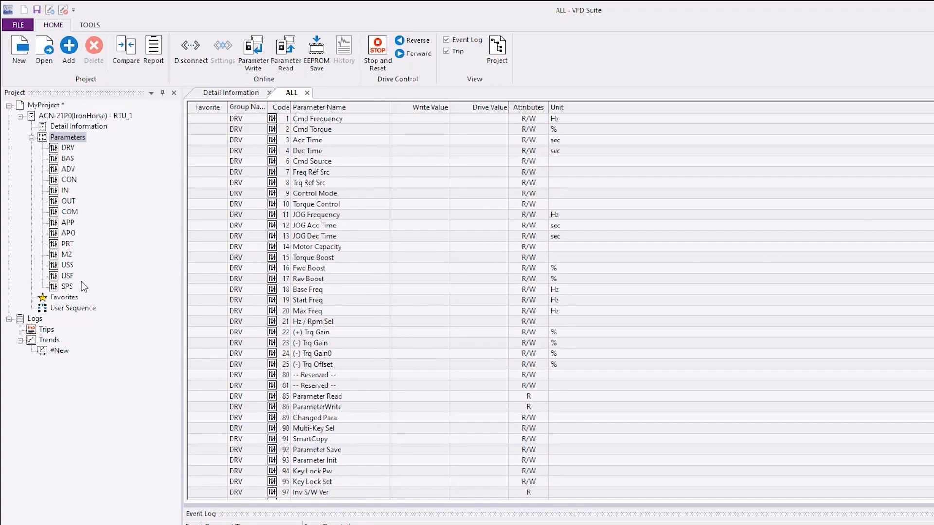
click(57, 287)
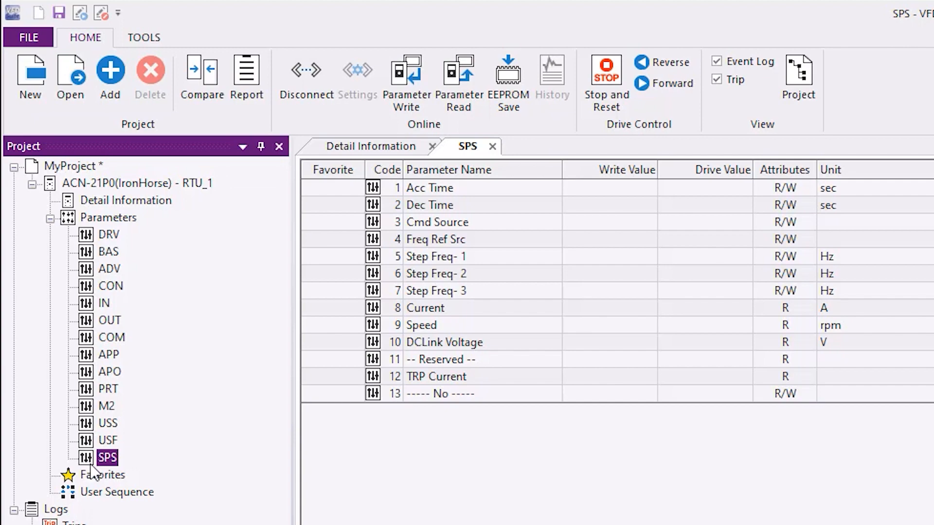
Read all parameter groups, the favorites and the user sequence of the ACN-21P0 from the drive.
click(453, 74)
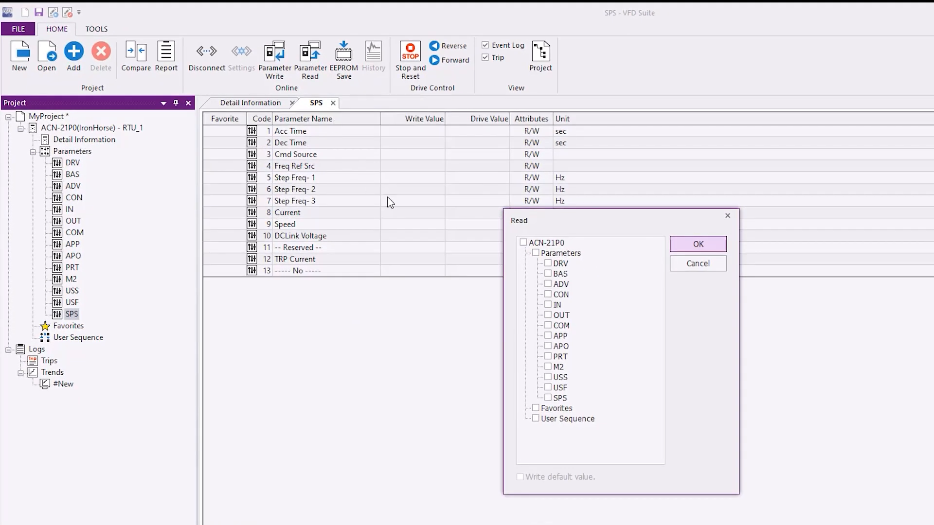
click(523, 243)
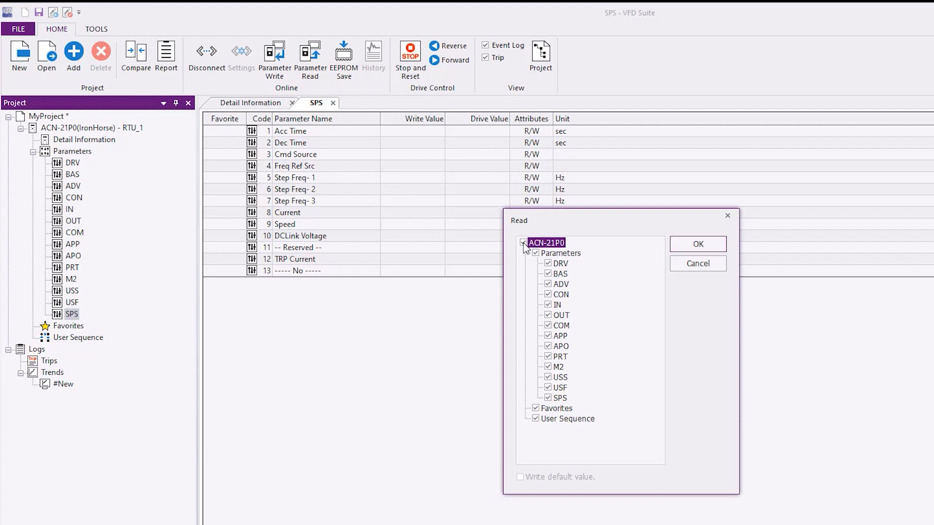
click(691, 245)
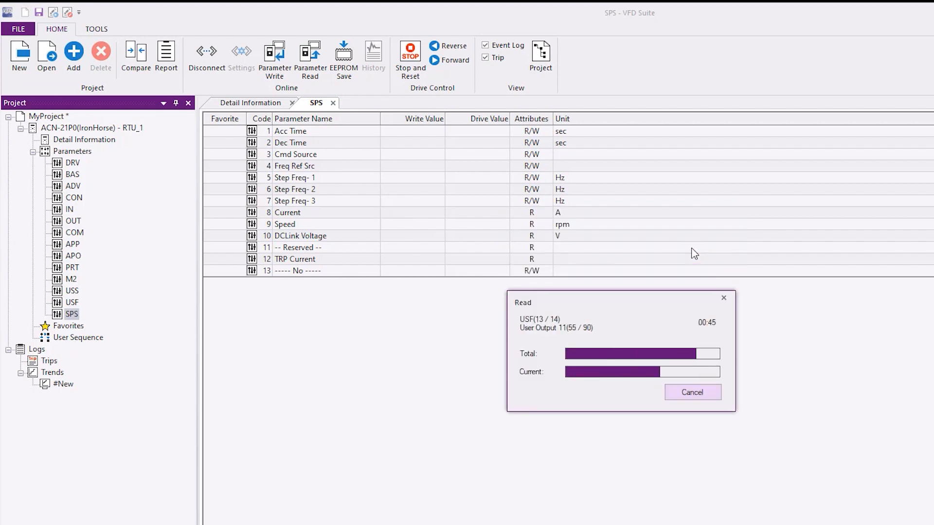
click(656, 384)
click(273, 67)
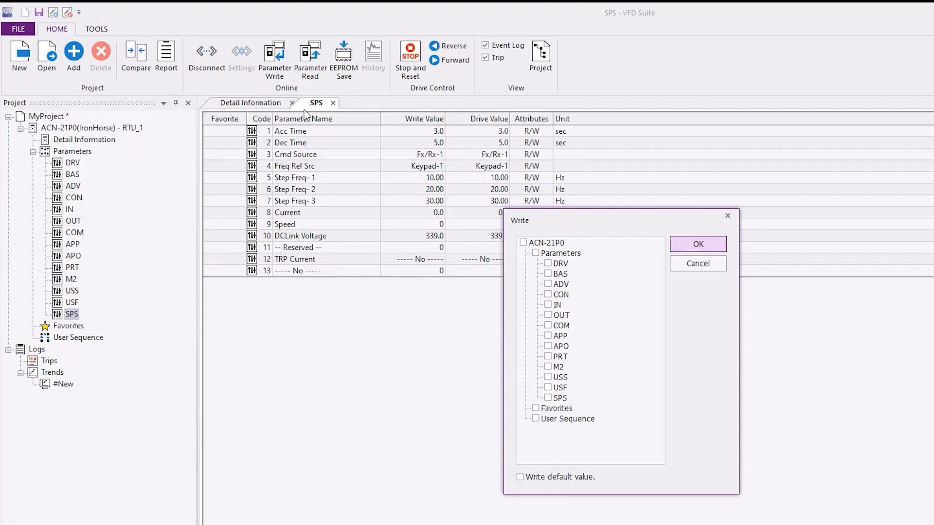
click(711, 267)
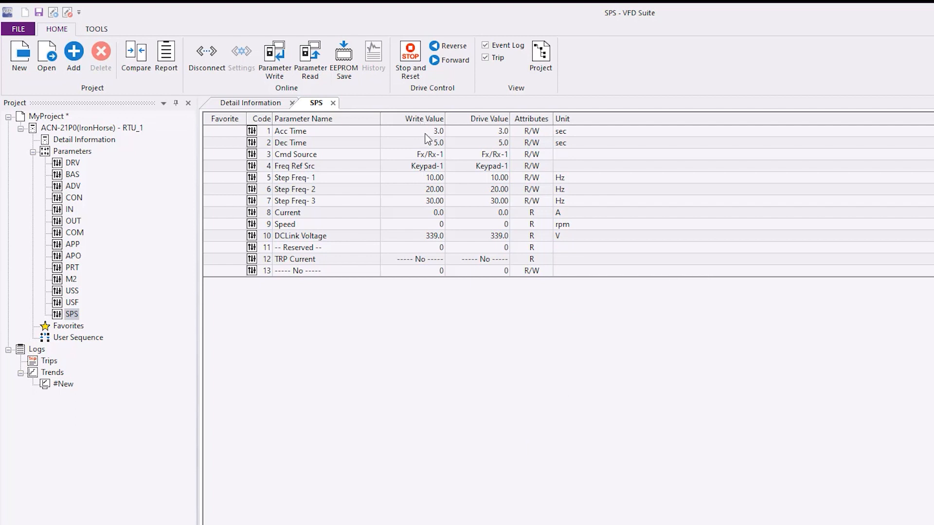
Set the write values of Acc Time and Dec Time in the SPS group to 4.0 sec.
click(393, 131)
click(394, 132)
drag(394, 132, 364, 138)
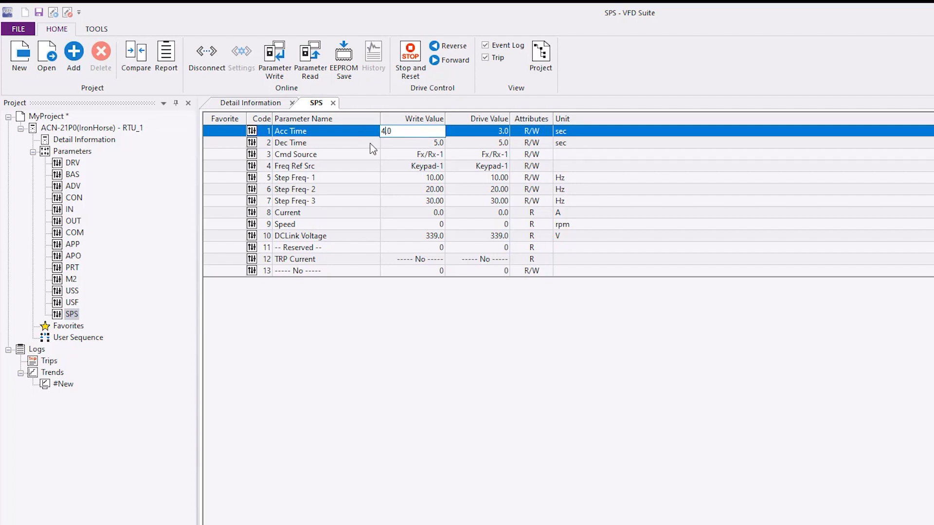
text(4)
key(Return)
key(Return)
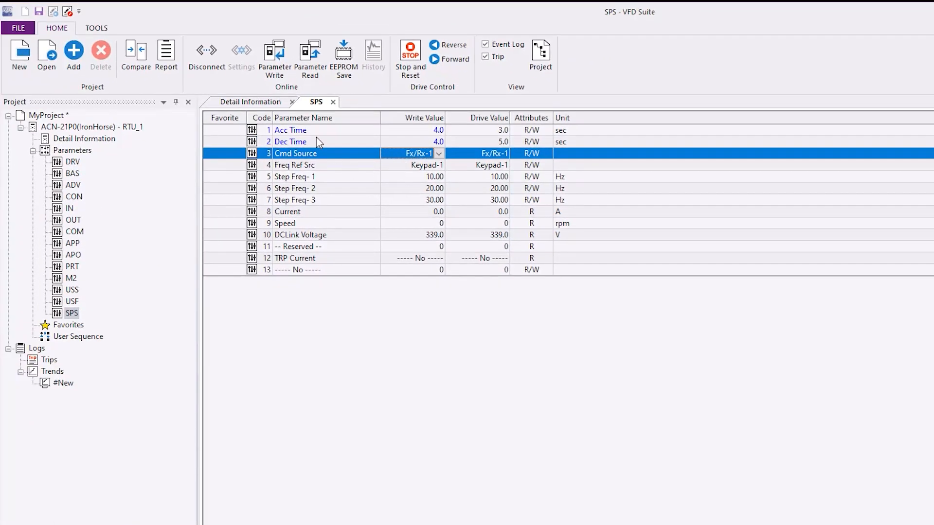
Write only the SPS parameter group to the drive.
click(275, 61)
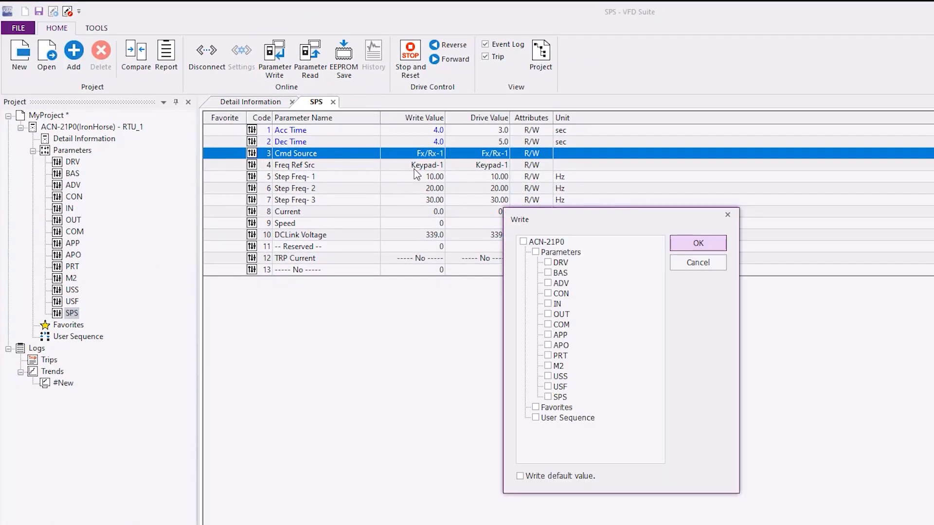
click(548, 397)
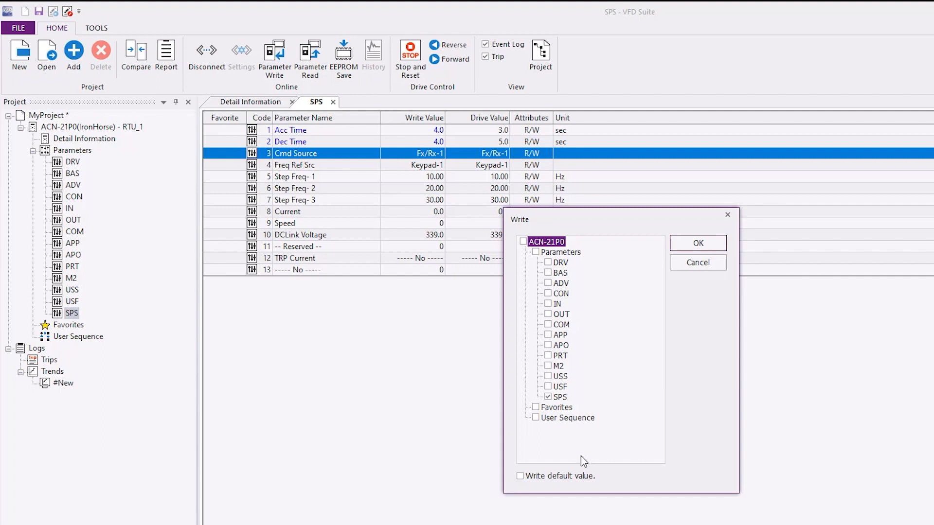
click(520, 476)
click(690, 247)
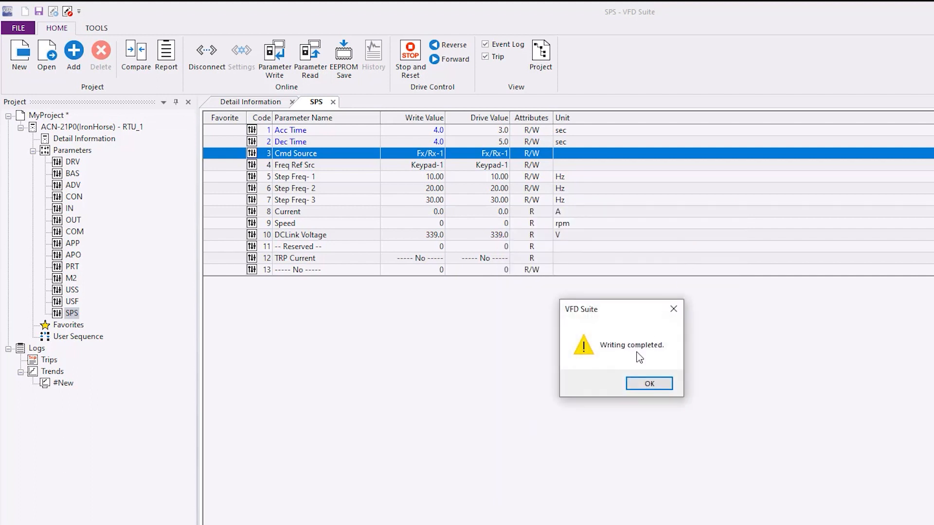
click(638, 388)
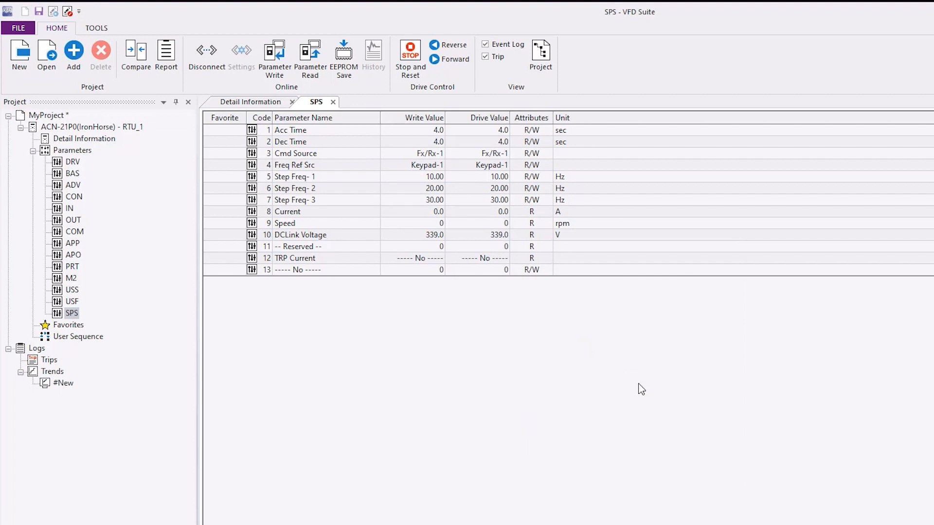
Open the details of Acc Time and step forward through the SPS parameters to Current.
double_click(290, 132)
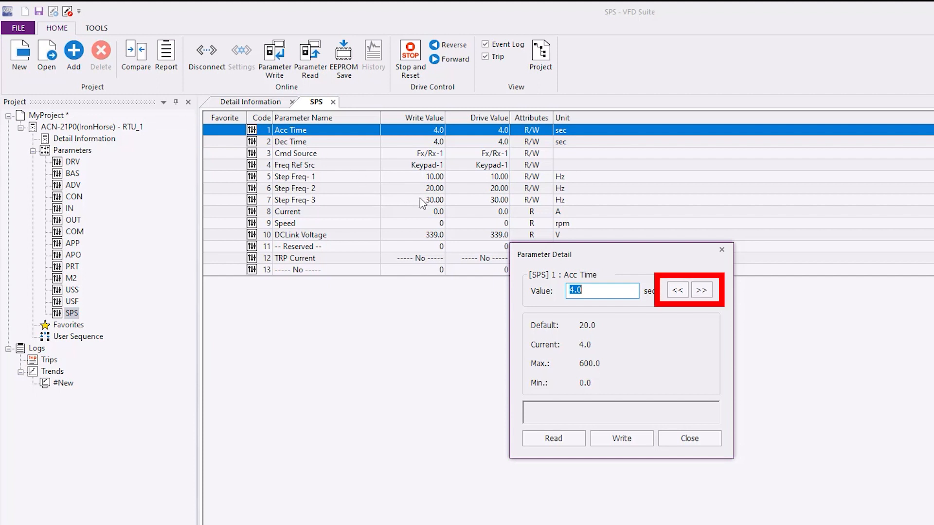
click(706, 291)
click(706, 290)
click(706, 291)
click(706, 291)
click(706, 290)
click(706, 290)
click(706, 290)
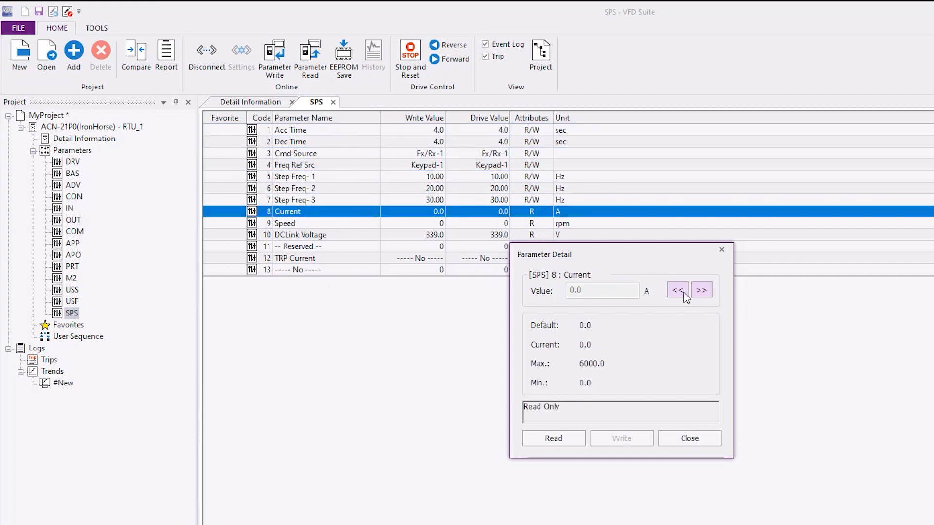
Step back through the parameter details to Cmd Source, view its value options, and close the details.
click(683, 293)
click(683, 293)
click(683, 293)
click(683, 294)
click(683, 293)
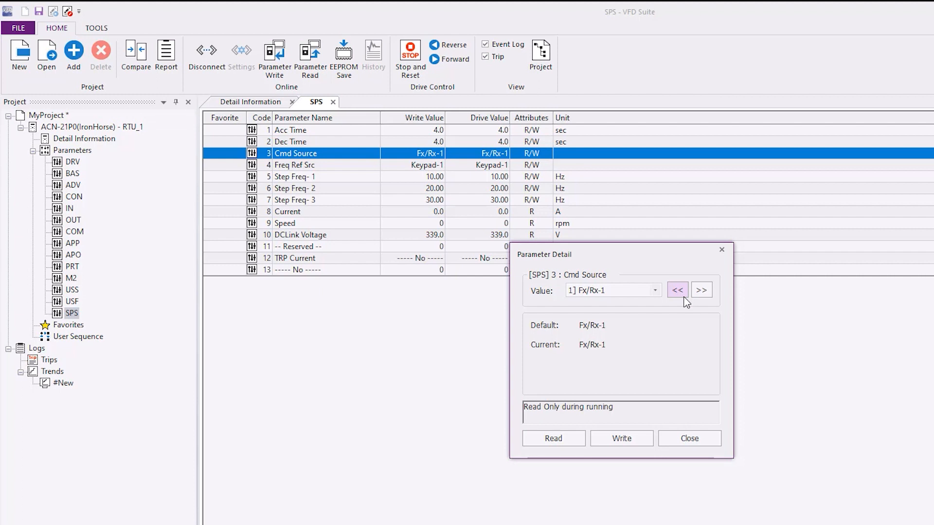
click(656, 291)
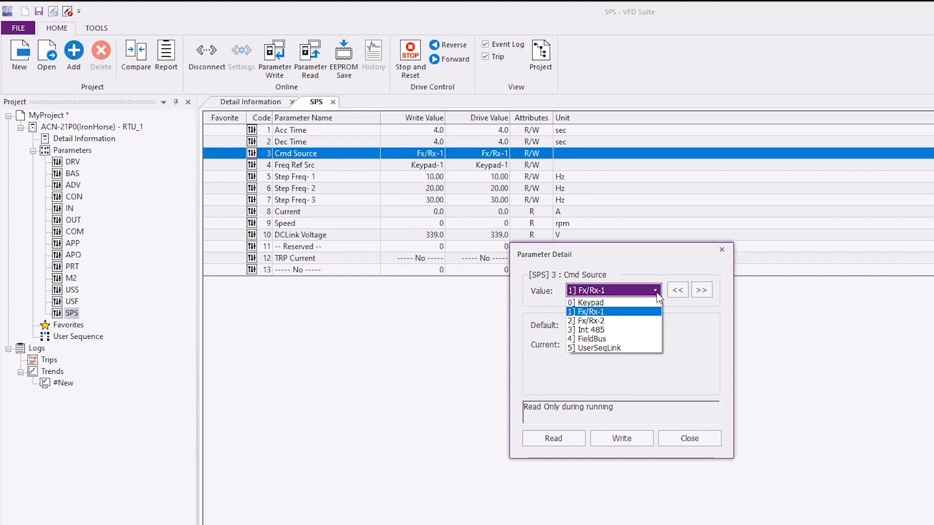
click(689, 438)
Examine the value options of P3 Define in the IN parameter group, leaving the setting as it is.
click(59, 209)
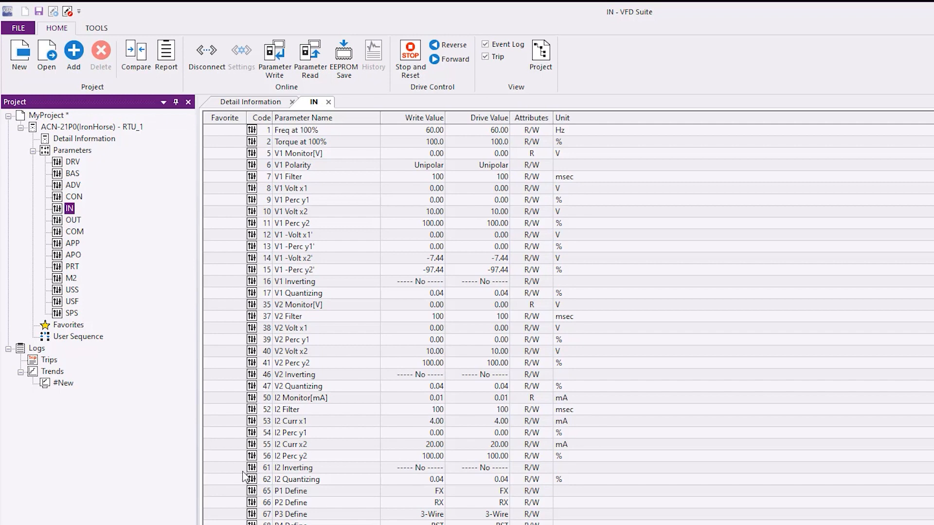
double_click(301, 515)
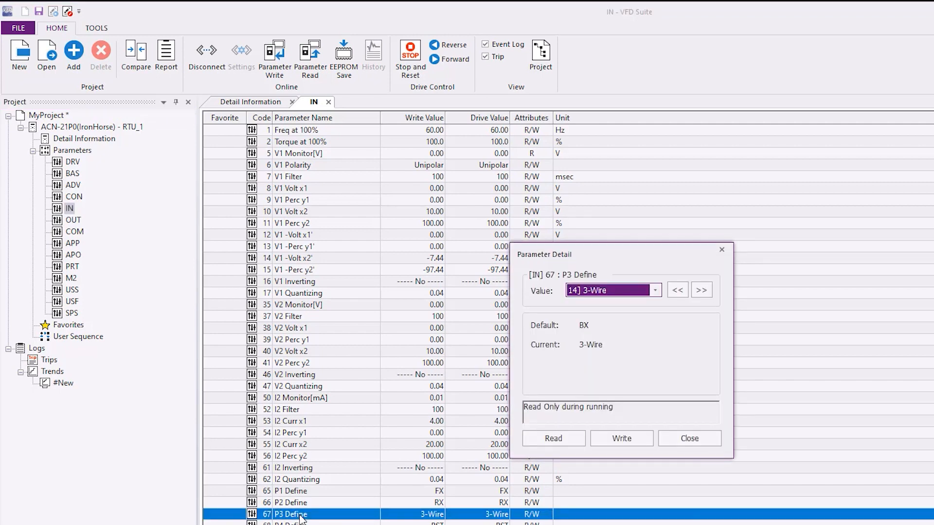
click(655, 290)
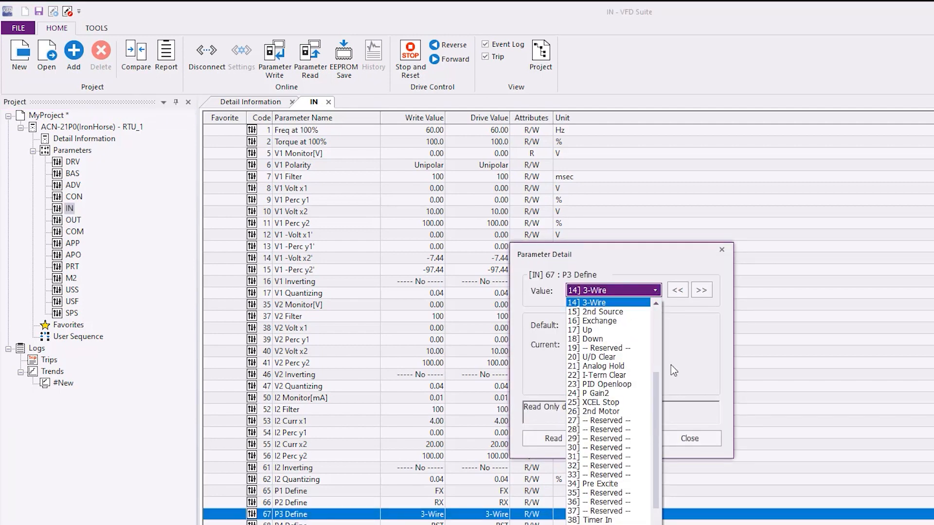
mouse_move(657, 394)
mouse_down()
mouse_move(657, 325)
mouse_move(664, 454)
mouse_move(673, 401)
mouse_up()
click(706, 368)
click(690, 439)
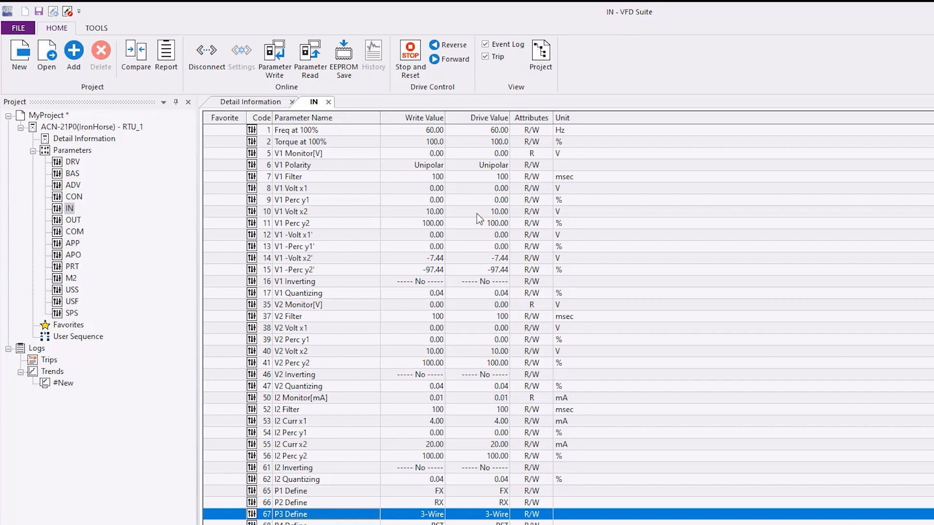
Set Cmd Source in the SPS group to Keypad and write it to the drive.
click(68, 313)
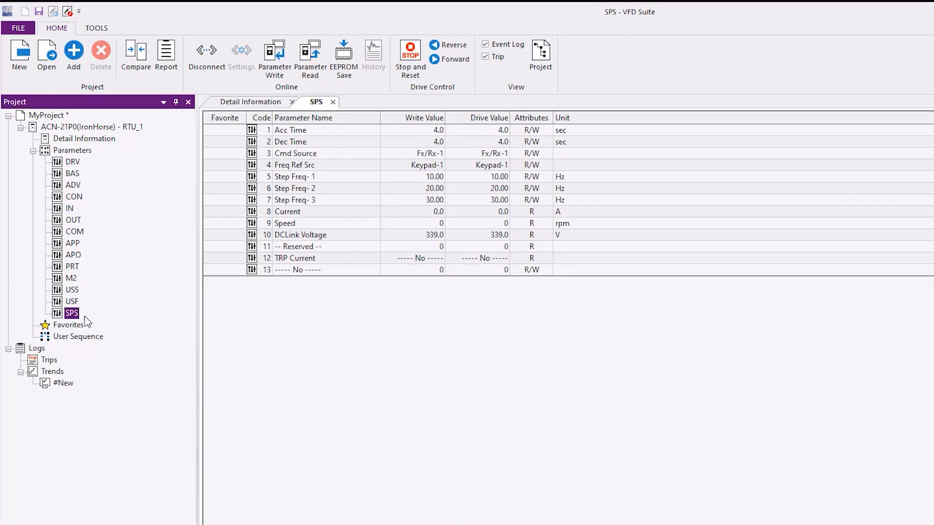
double_click(295, 154)
click(656, 290)
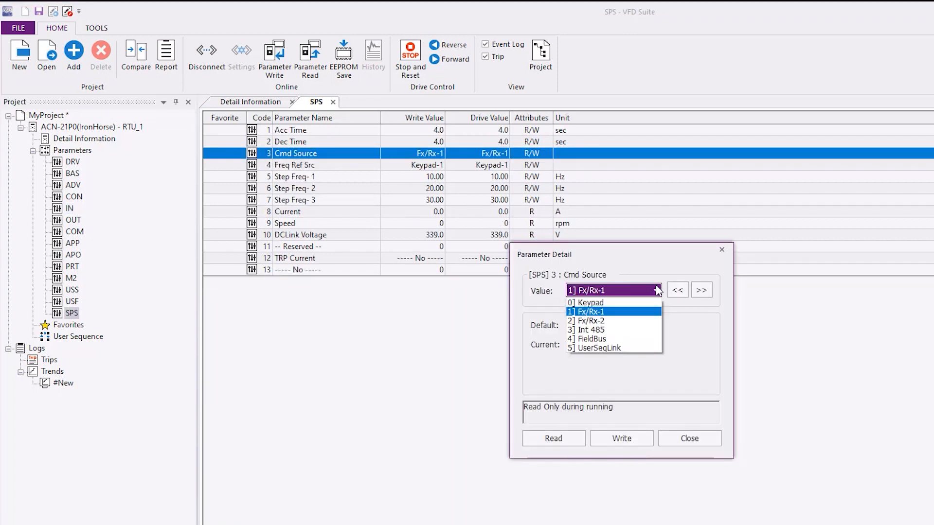
click(623, 303)
click(622, 437)
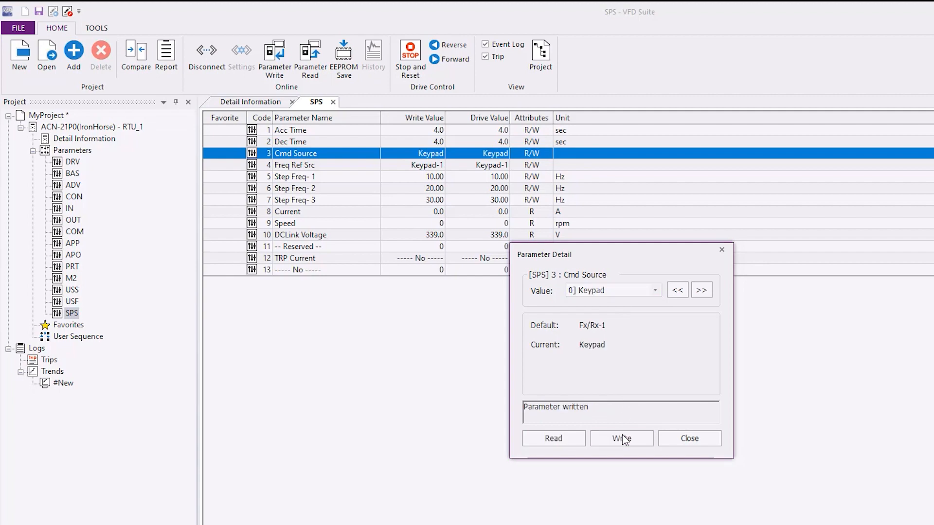
click(689, 439)
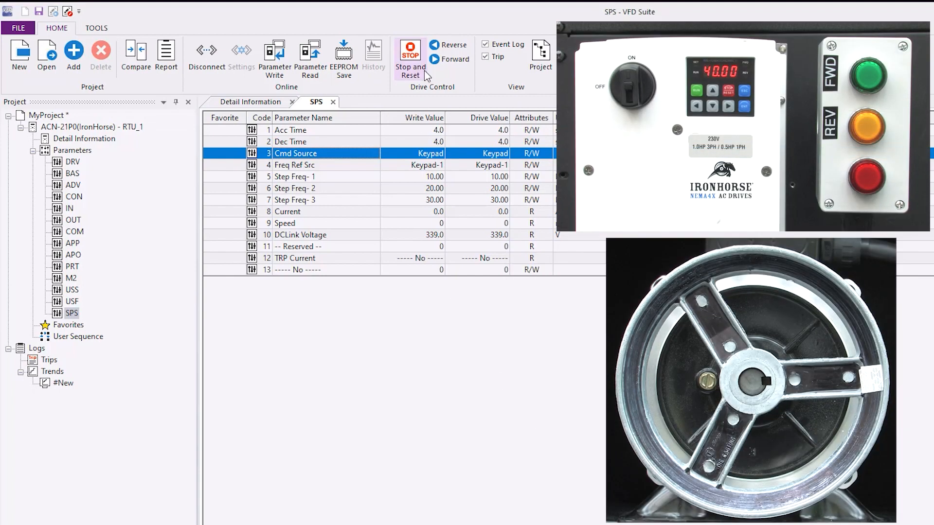
Run the motor forward from the software and stop it again.
click(440, 62)
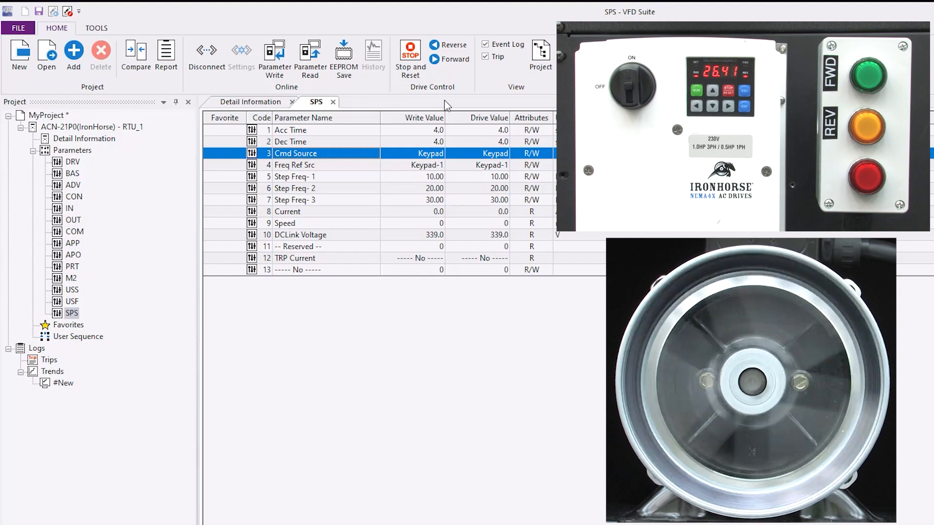
click(406, 53)
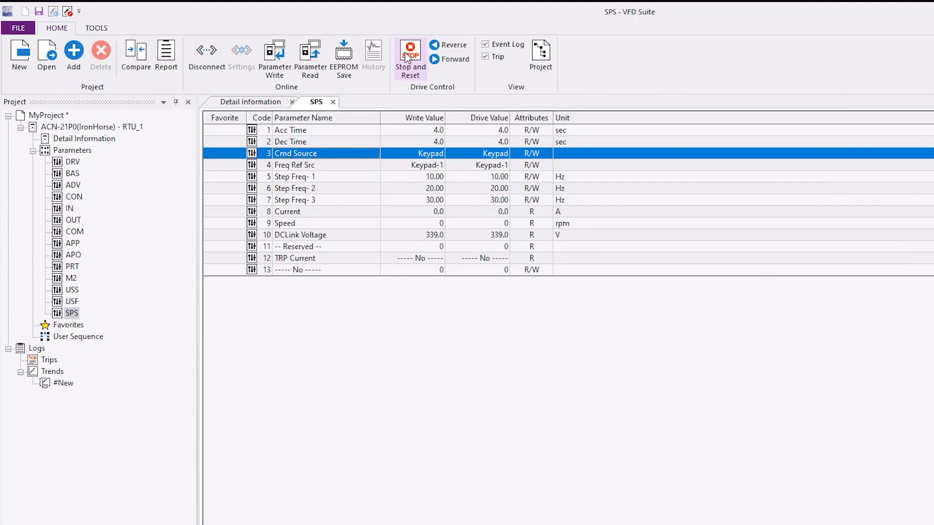
Review the Cmd Source options, including Int 485, and close the parameter details without making a change.
double_click(301, 158)
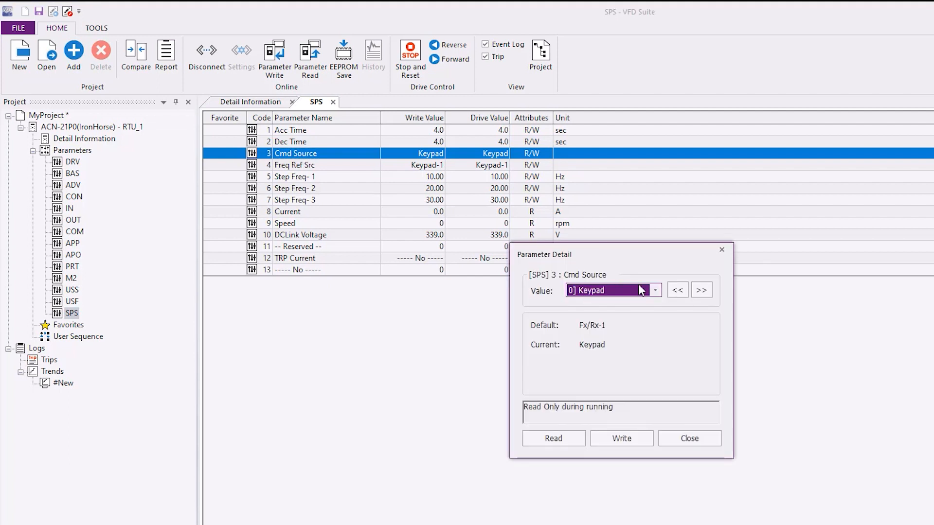
click(656, 291)
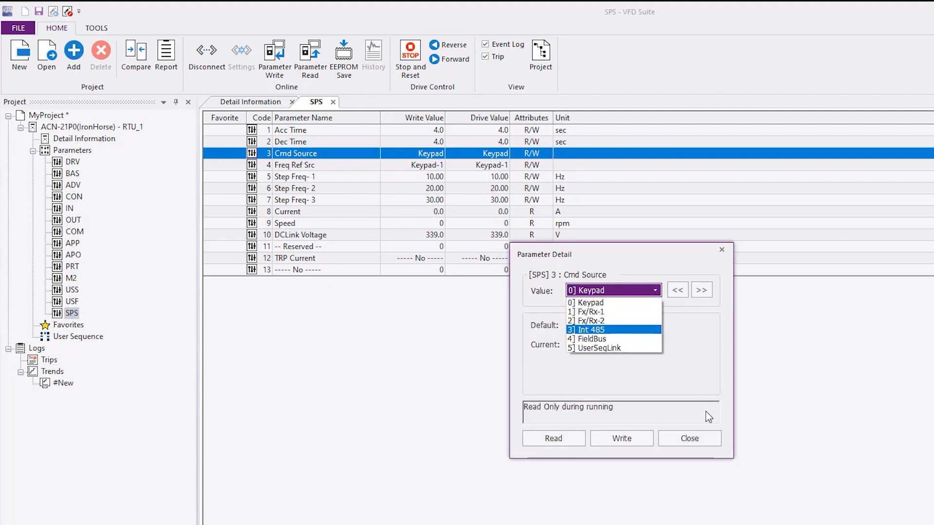
click(695, 440)
click(696, 442)
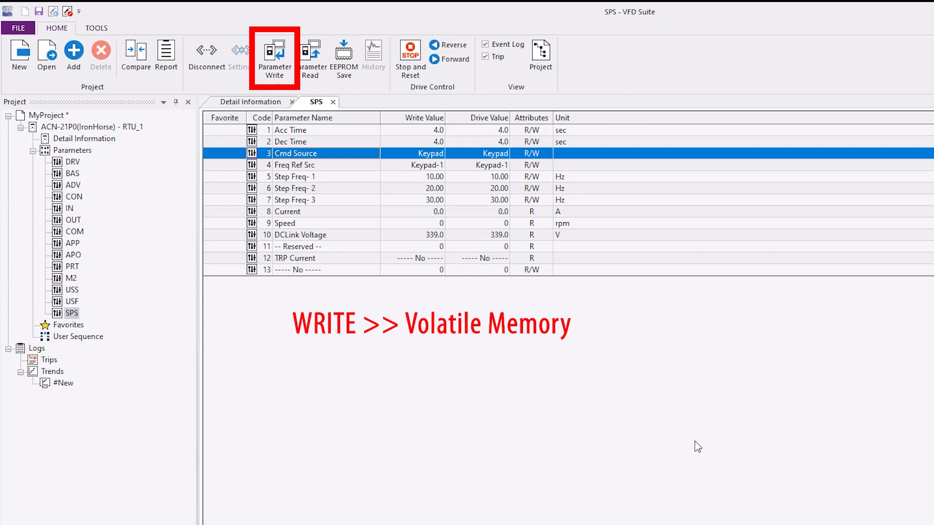
Save the ACN-21P0's parameters to the drive's EEPROM.
click(342, 70)
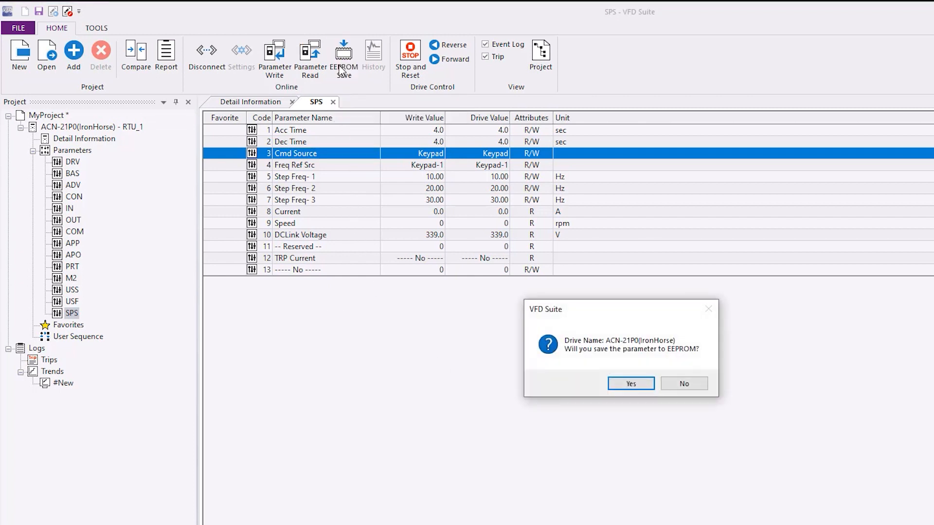
click(631, 384)
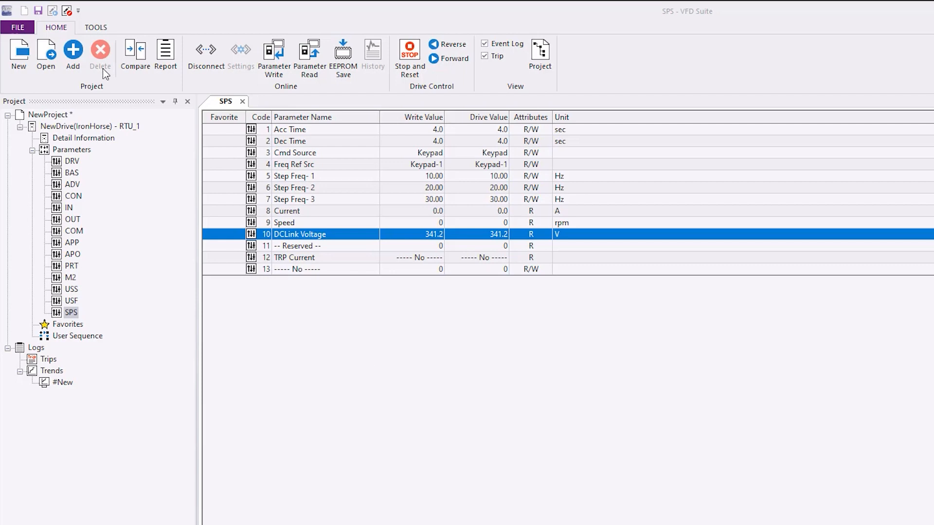
Run the Parameter Wizard through all nine steps, keeping the preset values, and finish it.
click(103, 29)
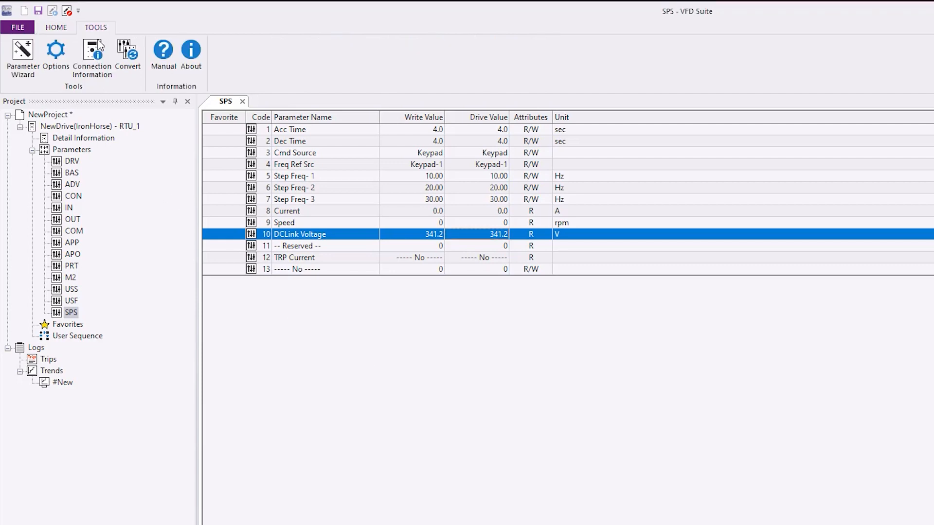
click(24, 55)
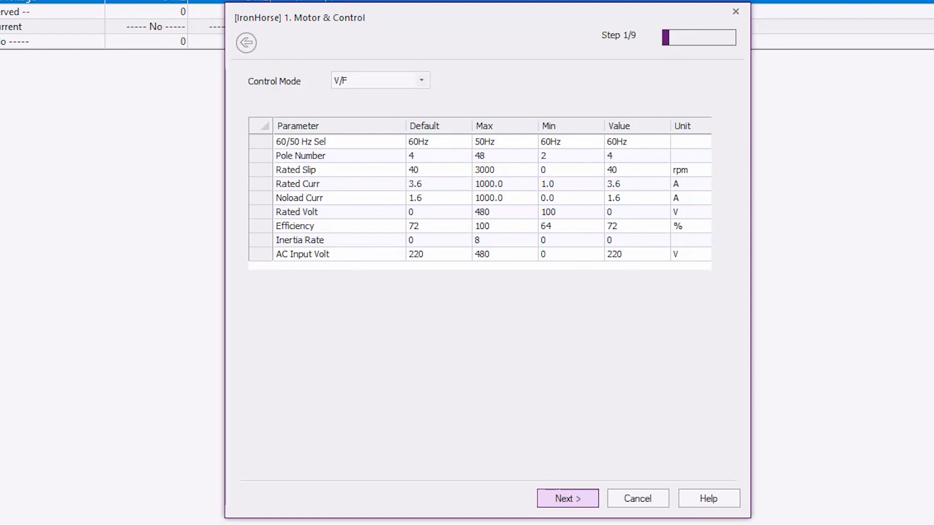
click(579, 505)
click(582, 507)
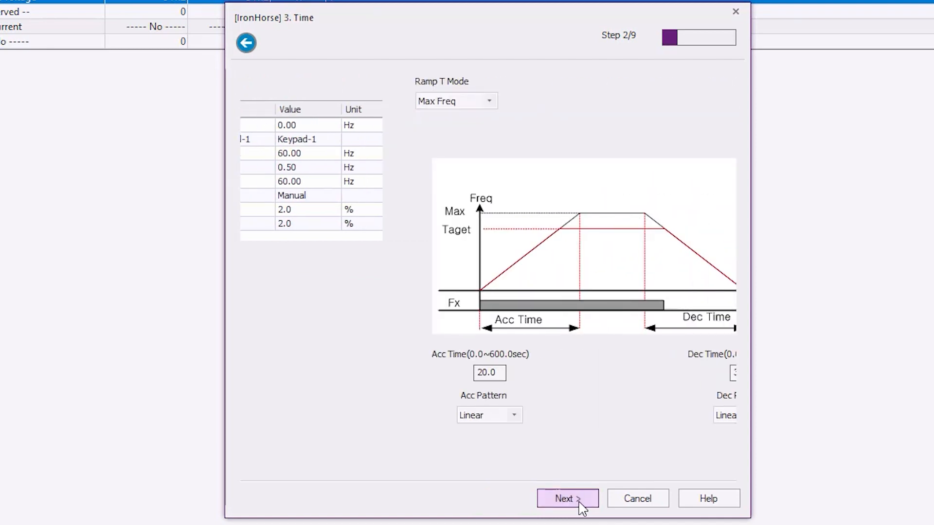
click(582, 507)
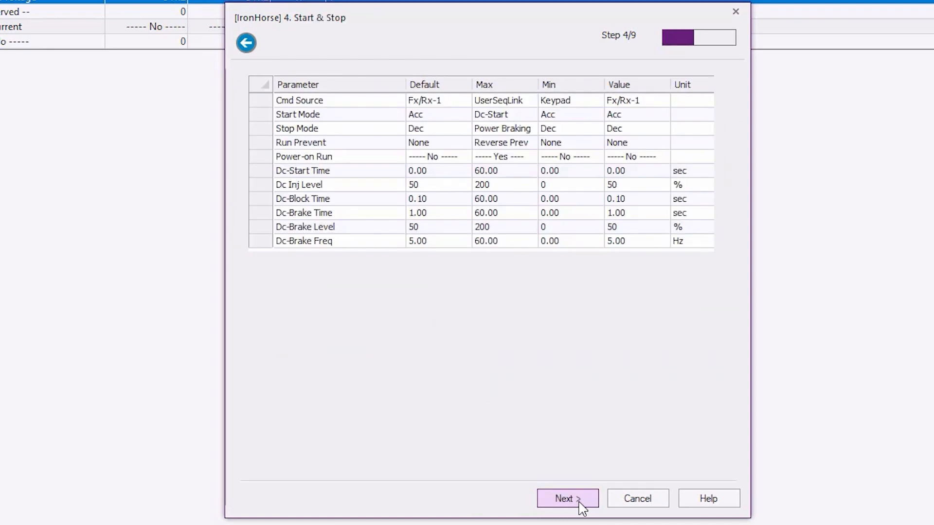
click(582, 507)
click(582, 508)
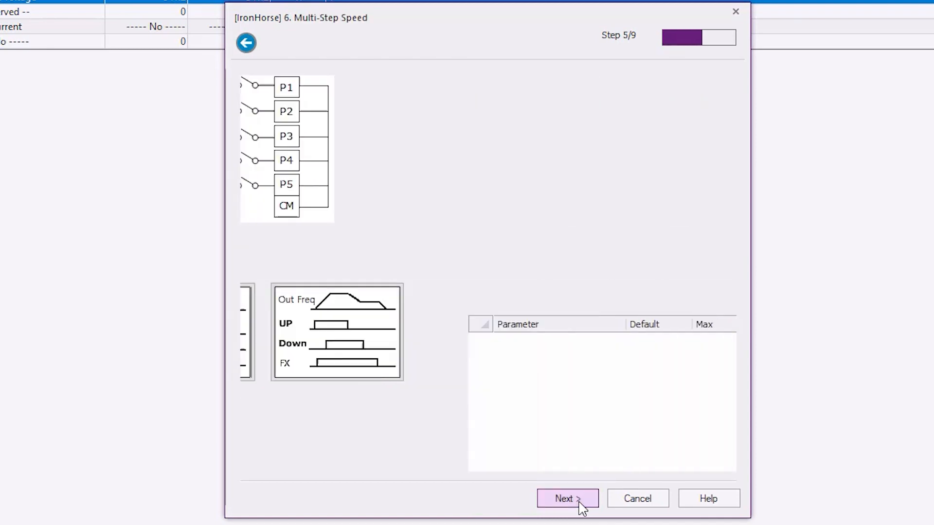
click(579, 503)
click(579, 503)
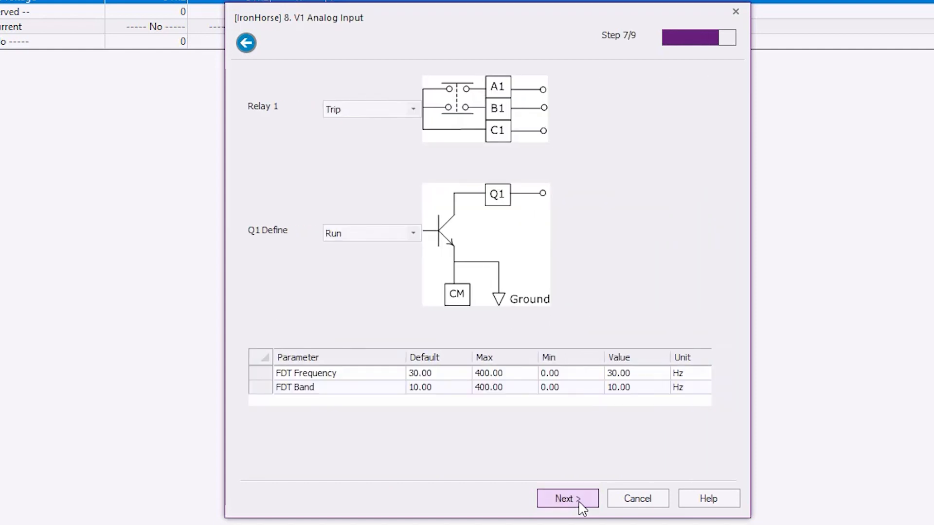
click(581, 506)
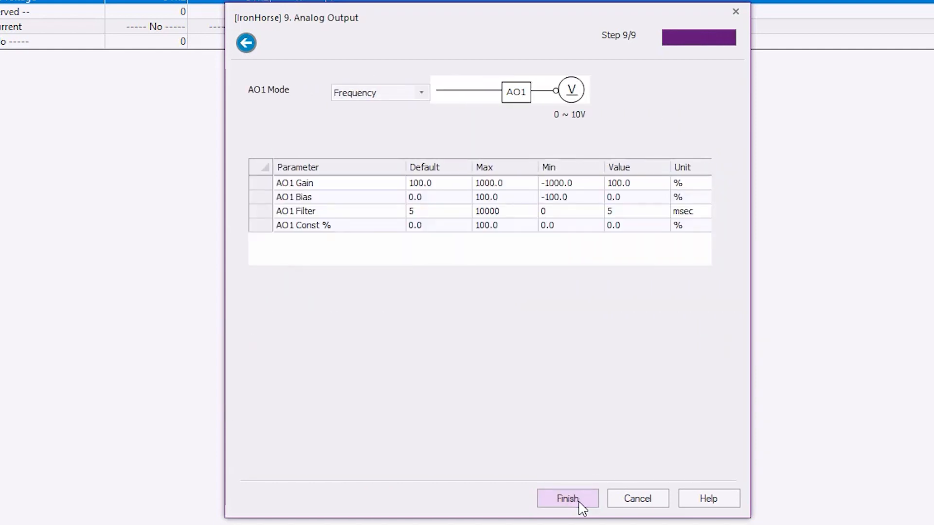
click(580, 503)
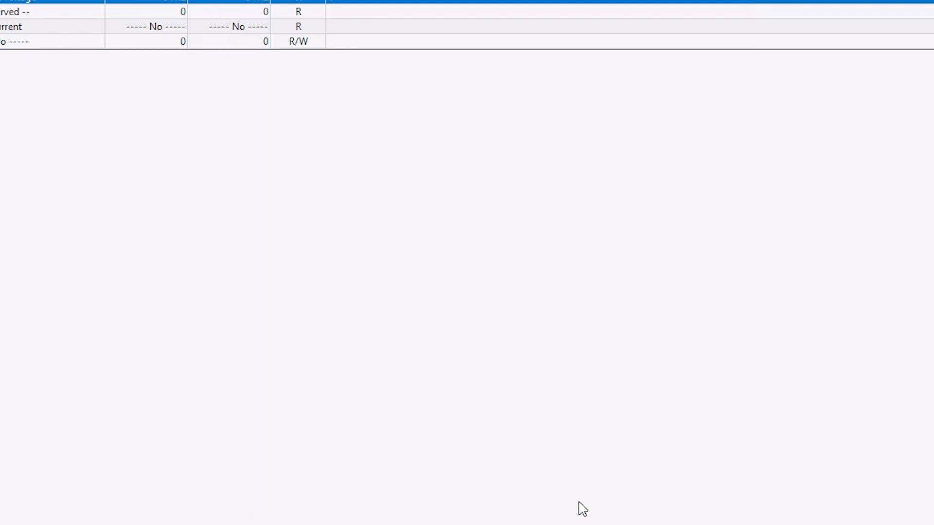